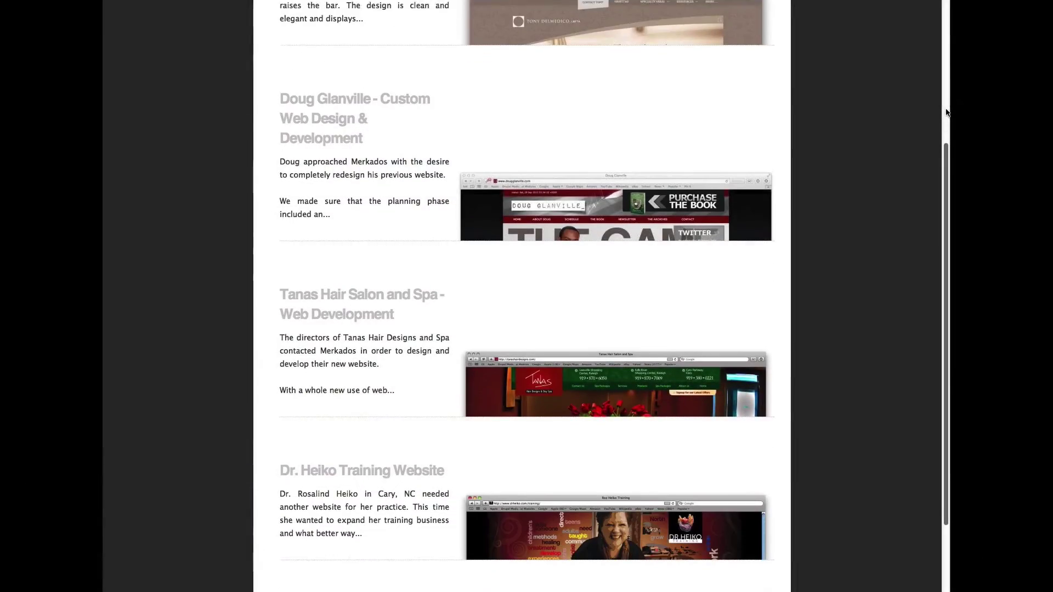
scroll(946, 110, down, 2)
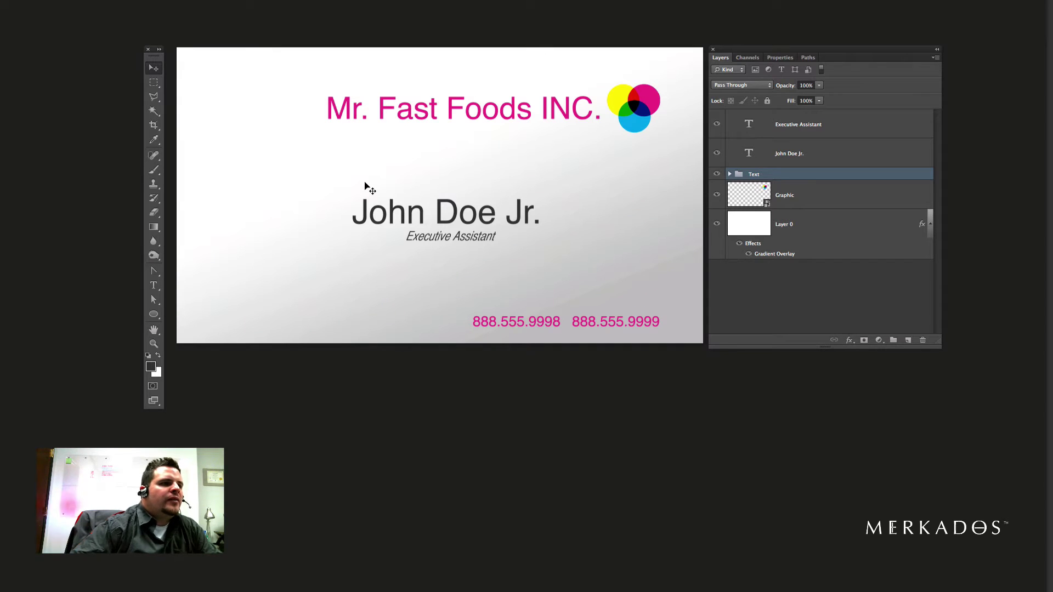
Switch to Finder and open abc.txt from the datasets folder, placing its text editor window fully in view
key(super+Tab)
key(super+Tab)
key(super+Tab)
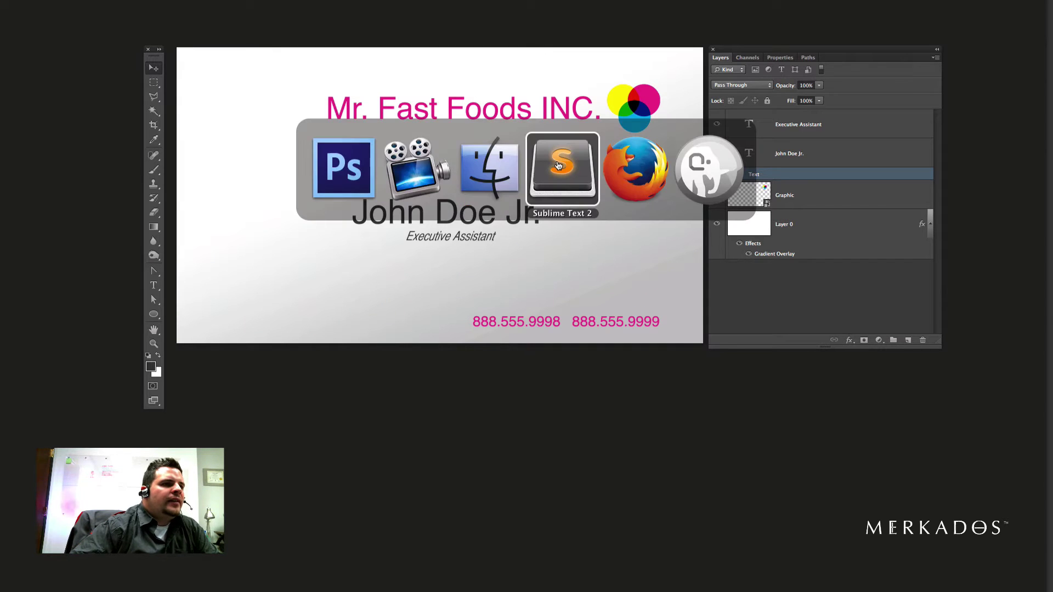
click(502, 170)
drag(640, 222, 735, 82)
double_click(620, 127)
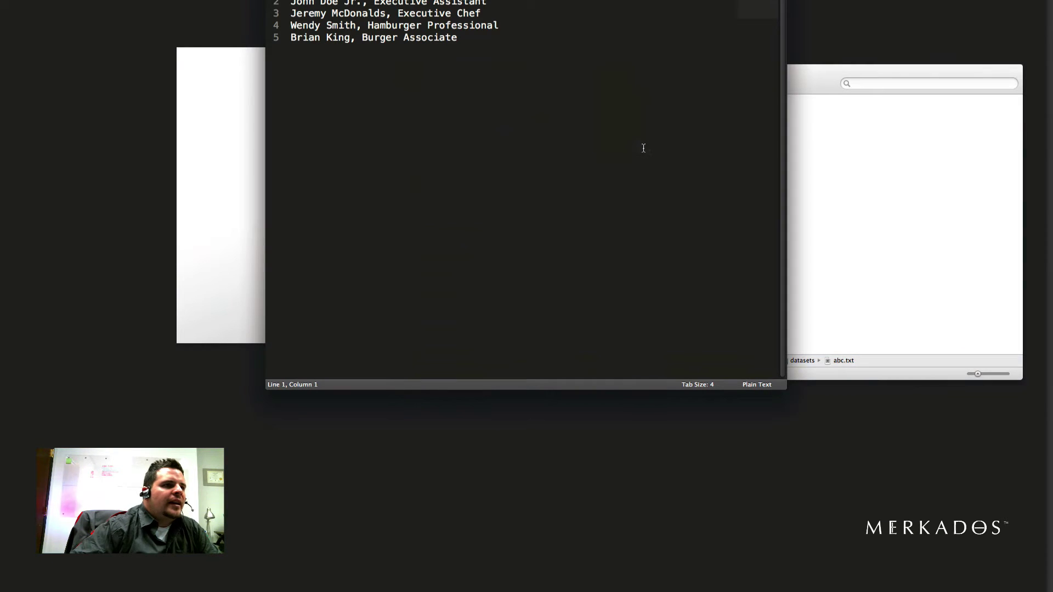
drag(428, 0, 460, 20)
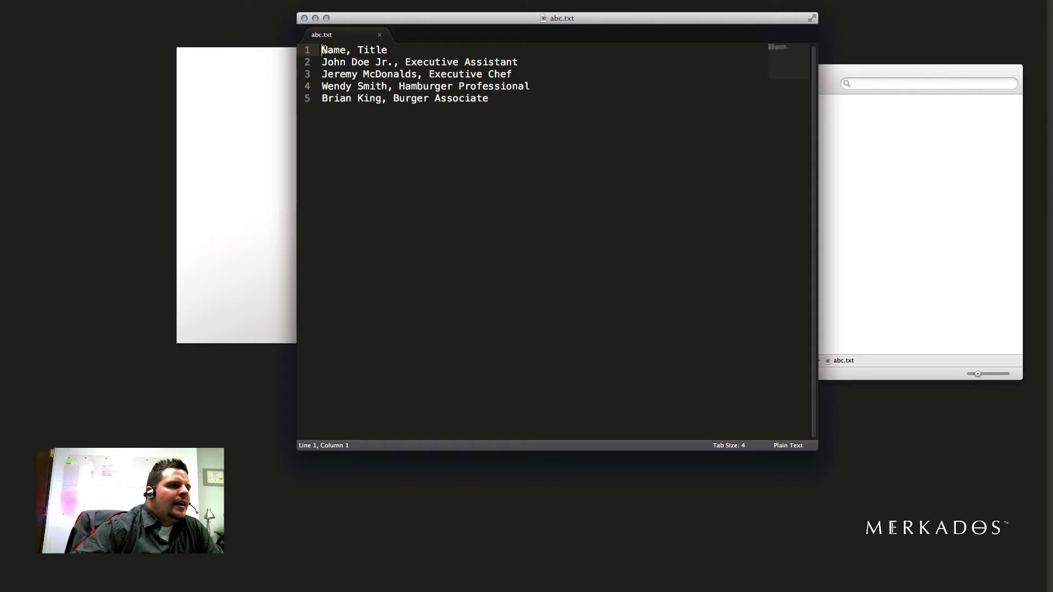
Examine abc.txt's comma-separated structure: the Name and Title headers and the employee name and job title on each following line
drag(320, 51, 346, 50)
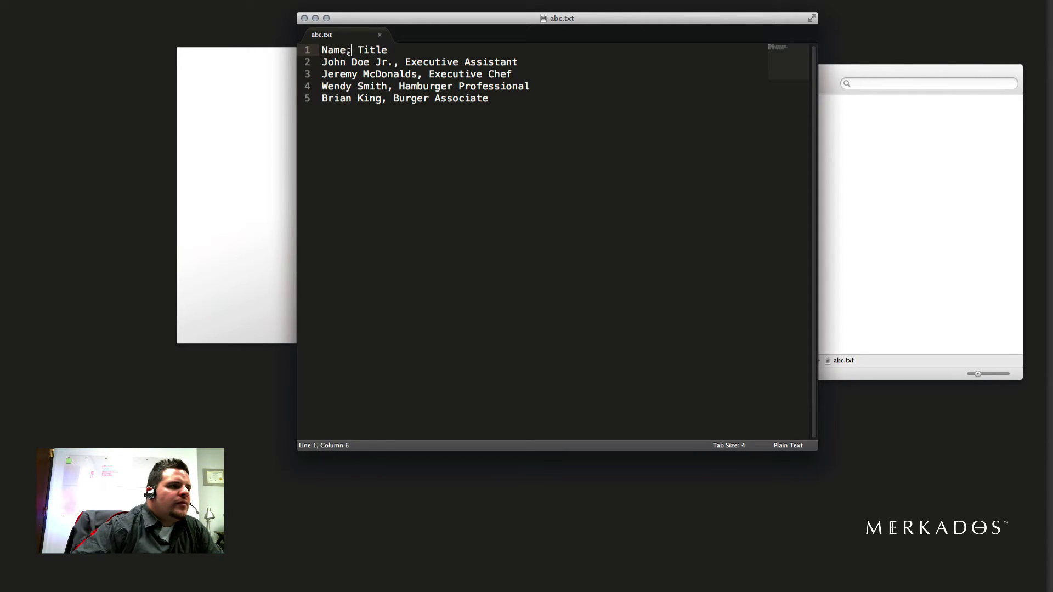
drag(347, 50, 398, 56)
click(356, 51)
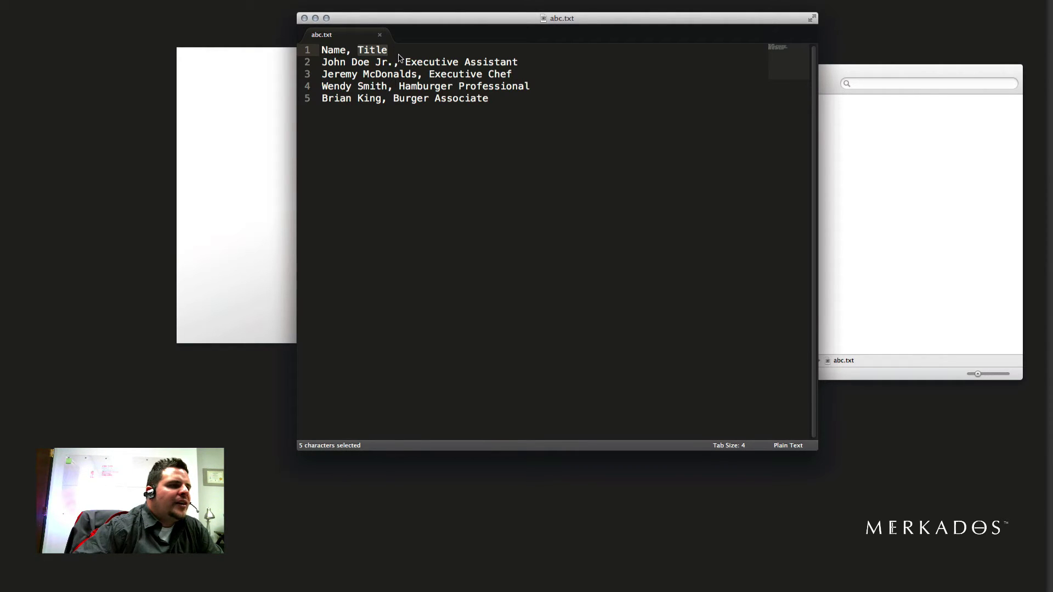
click(386, 62)
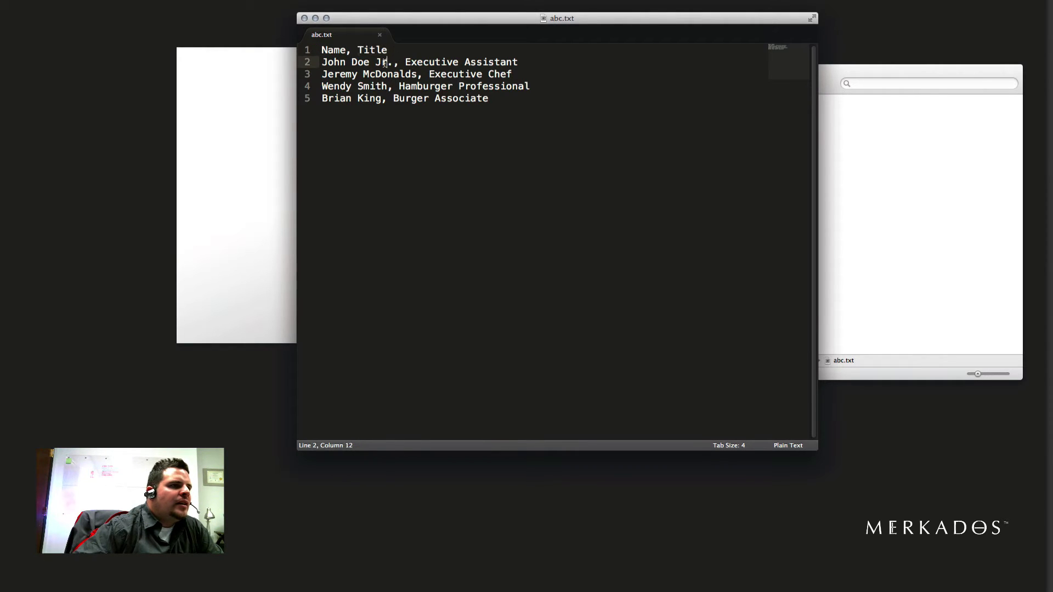
double_click(327, 50)
double_click(373, 52)
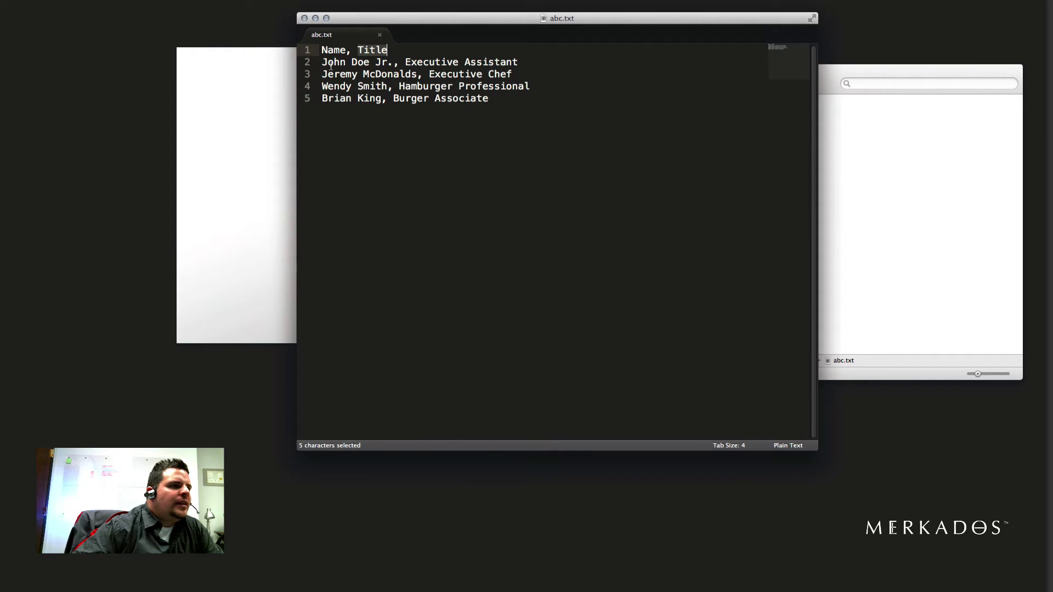
drag(324, 64, 390, 63)
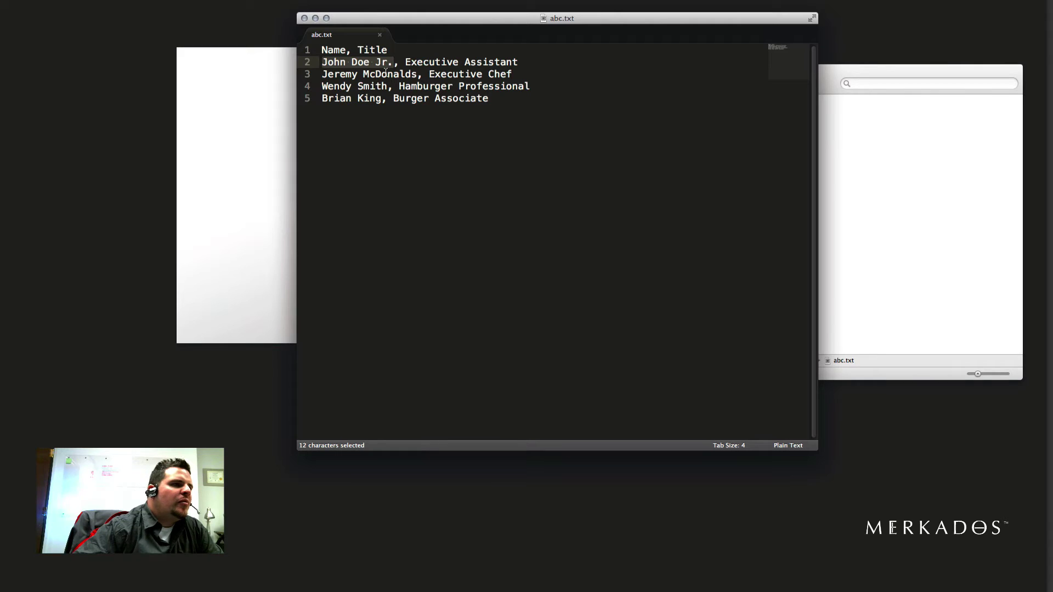
drag(406, 62, 518, 62)
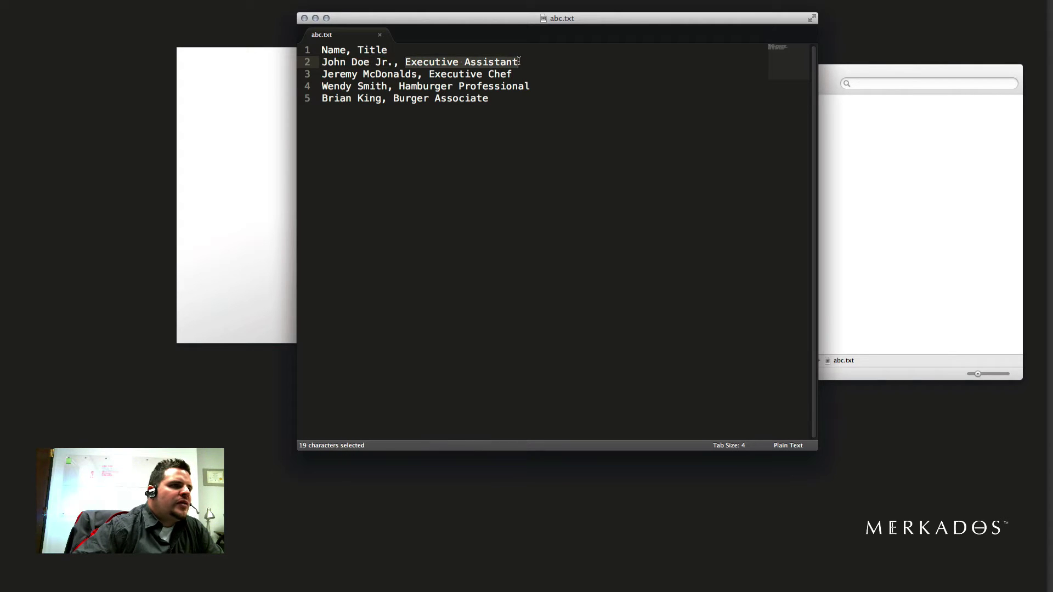
click(516, 67)
click(535, 86)
click(499, 100)
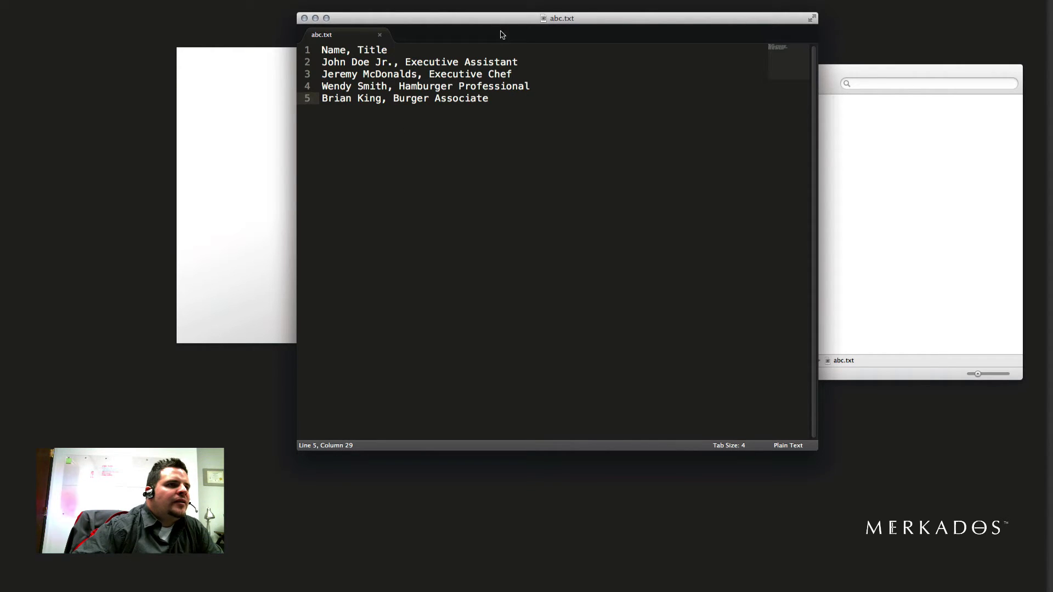
Close abc.txt and open the variable definition dialog for the business card in Photoshop, placing it over the card
click(304, 18)
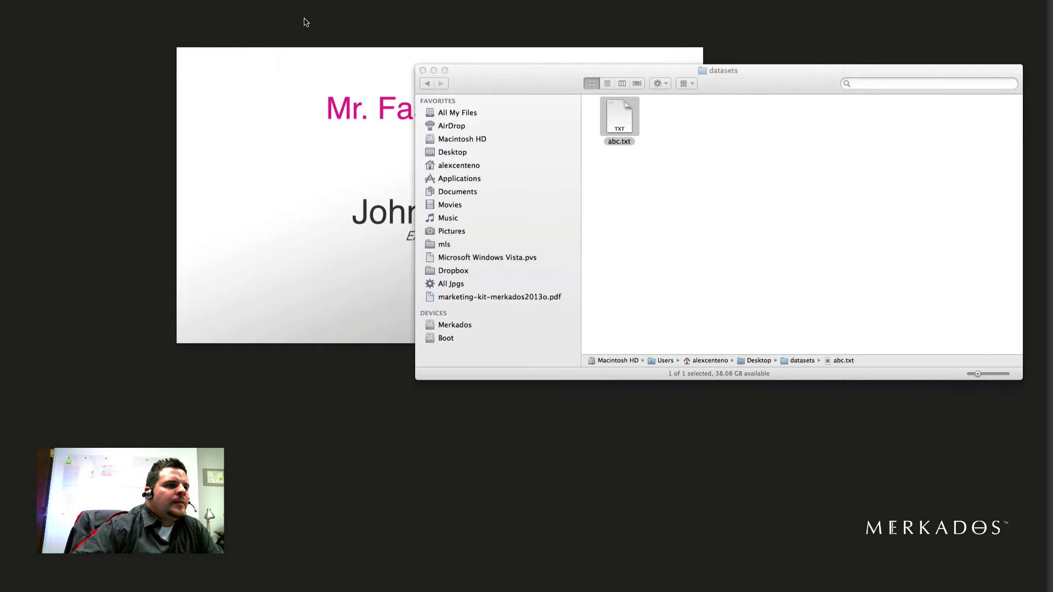
click(280, 116)
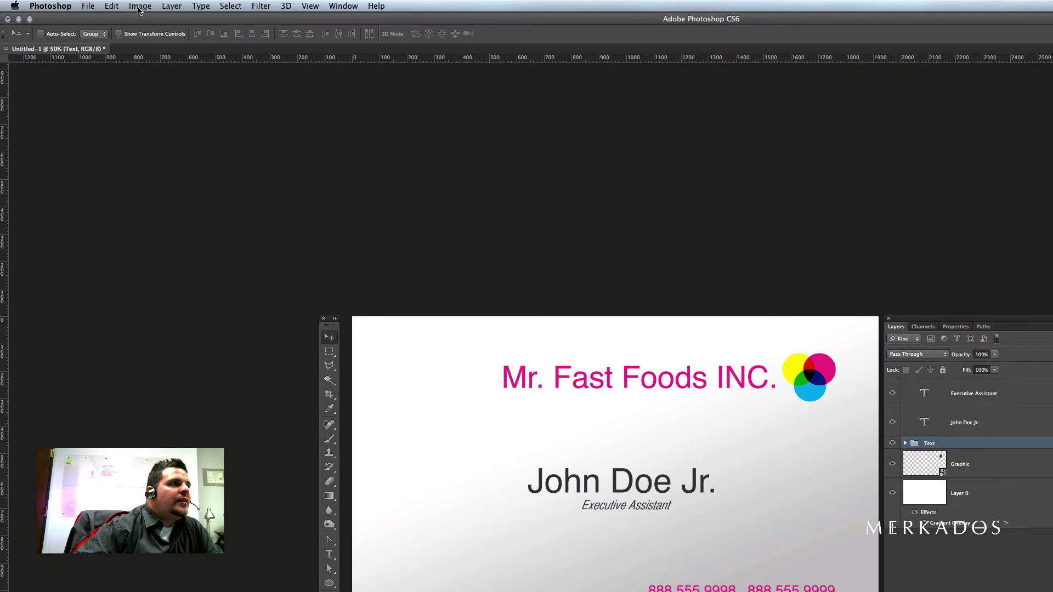
click(140, 6)
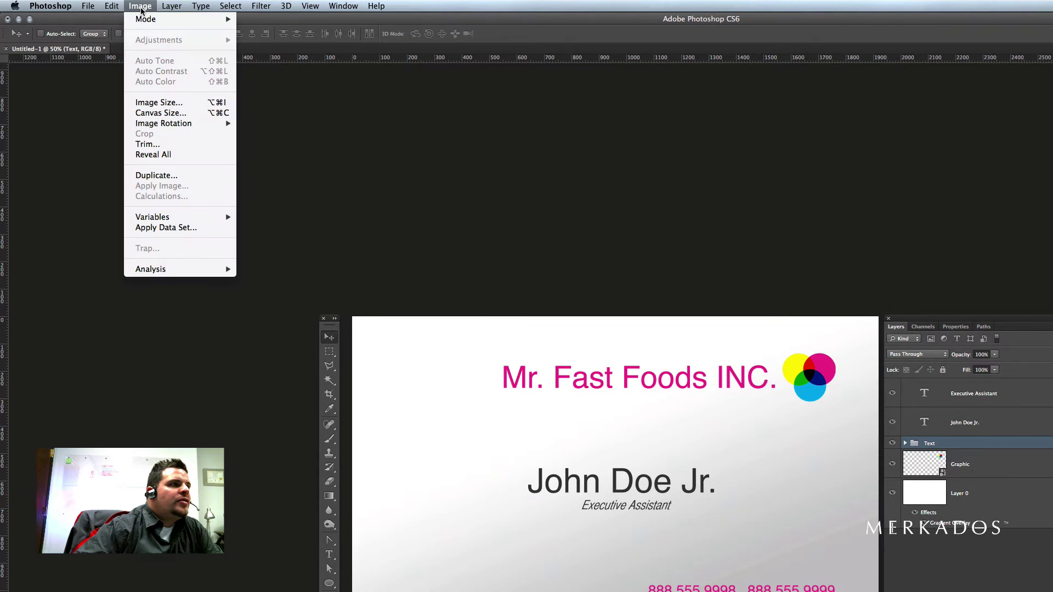
mouse_move(205, 217)
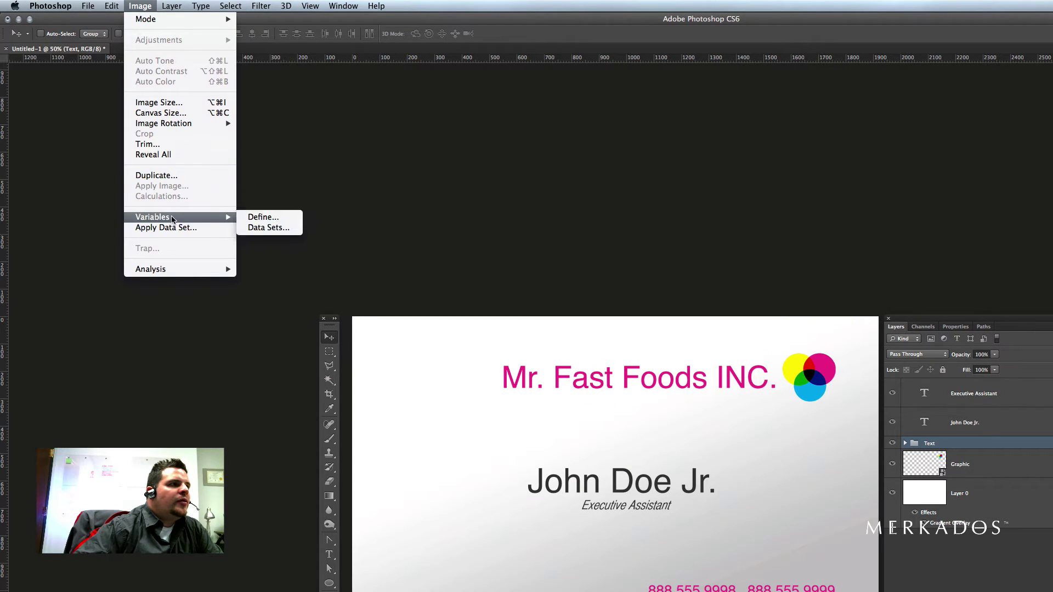
click(263, 218)
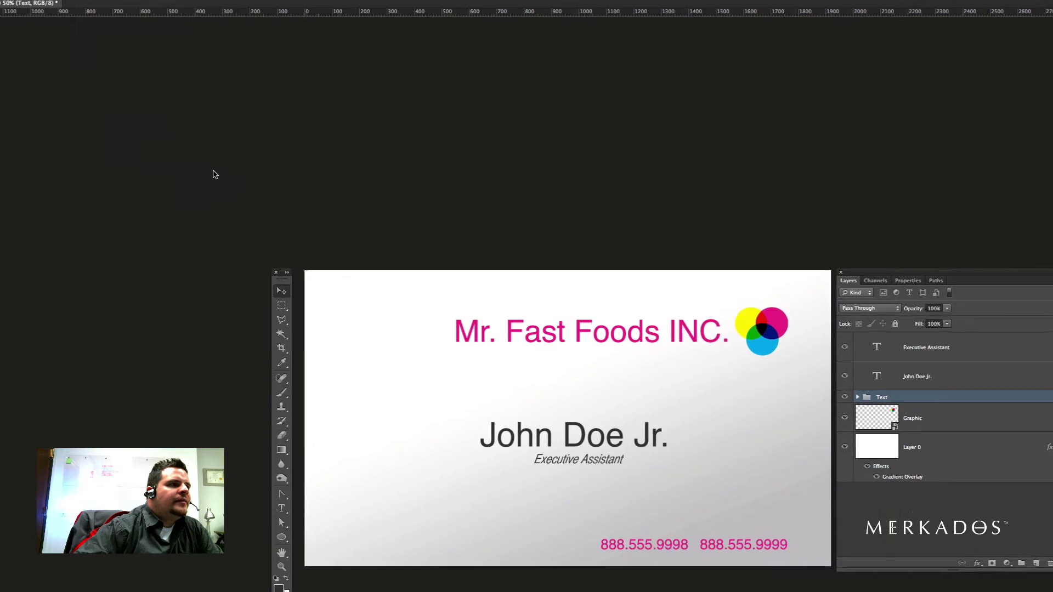
drag(442, 84, 407, 178)
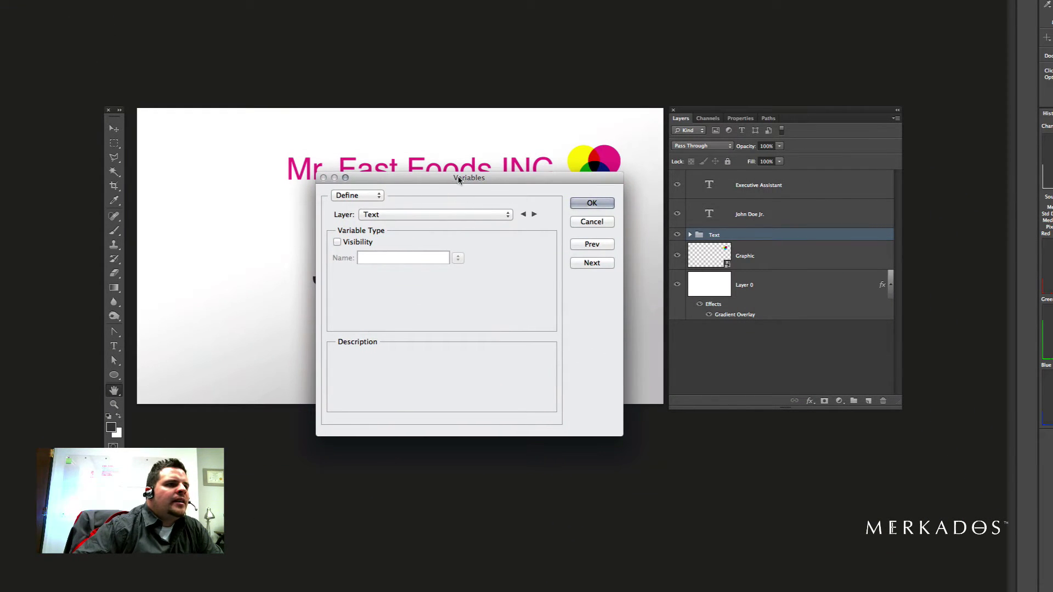
drag(433, 179, 433, 145)
Turn off text replacement for the Executive Assistant layer
click(392, 183)
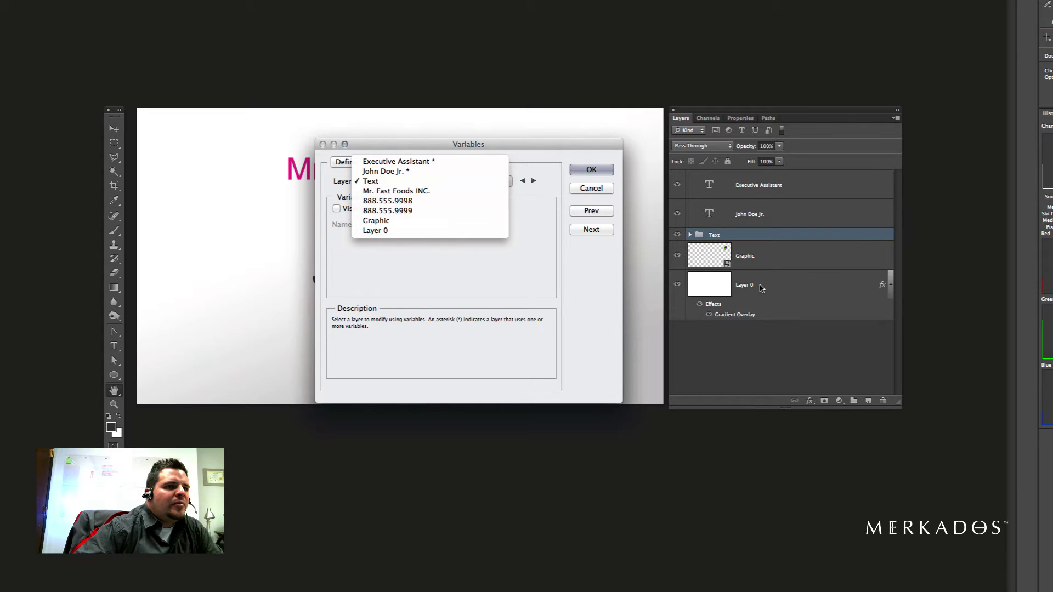
click(418, 149)
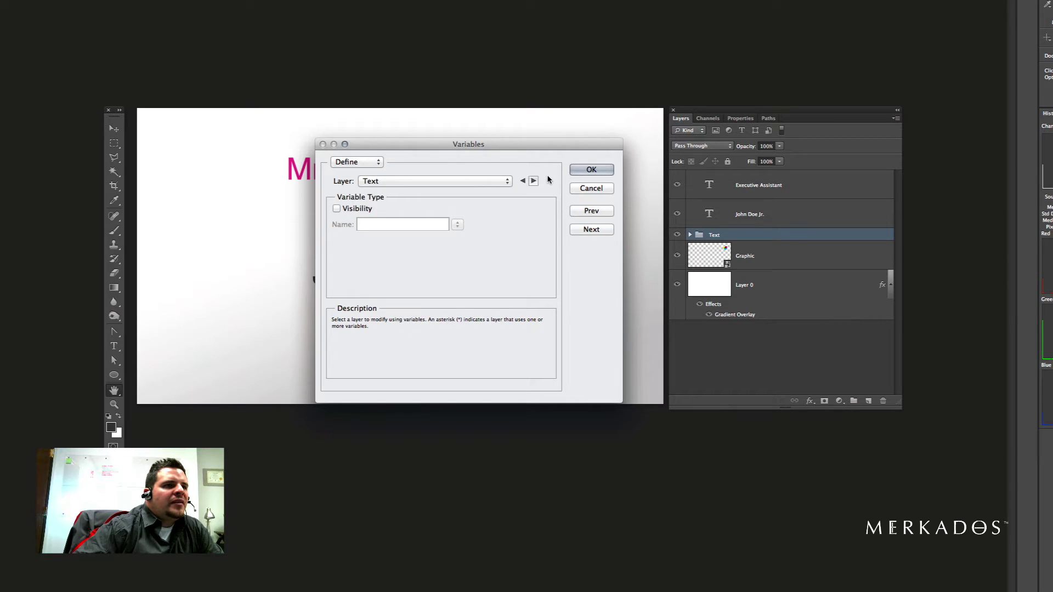
click(395, 181)
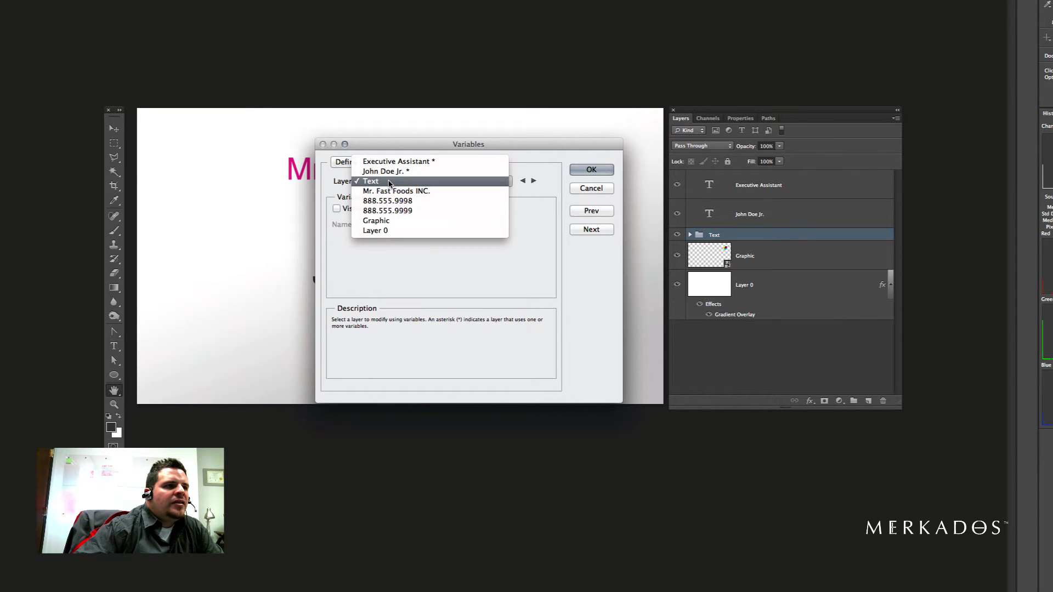
click(430, 163)
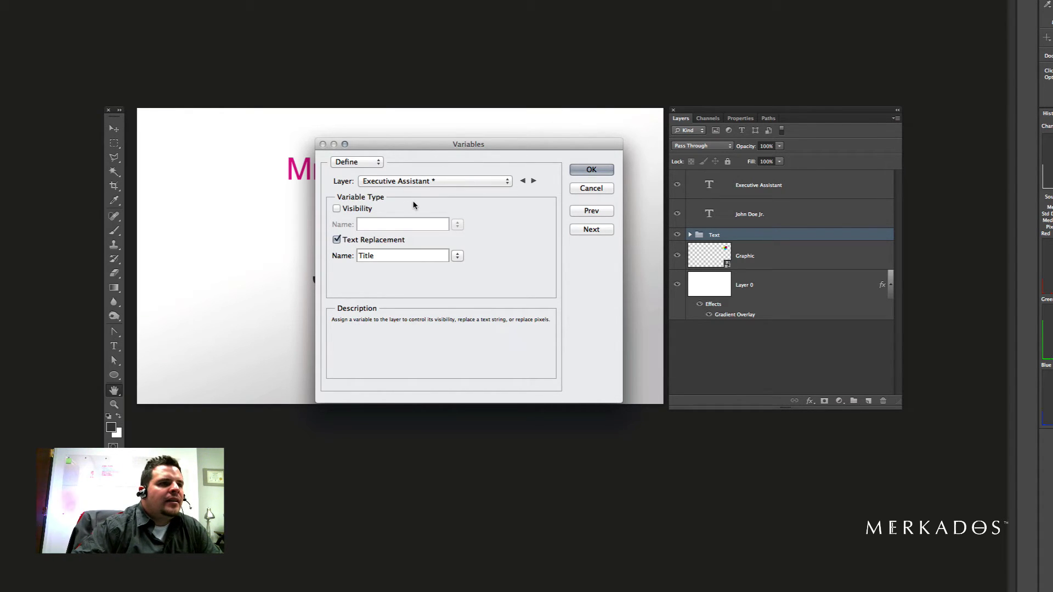
click(336, 241)
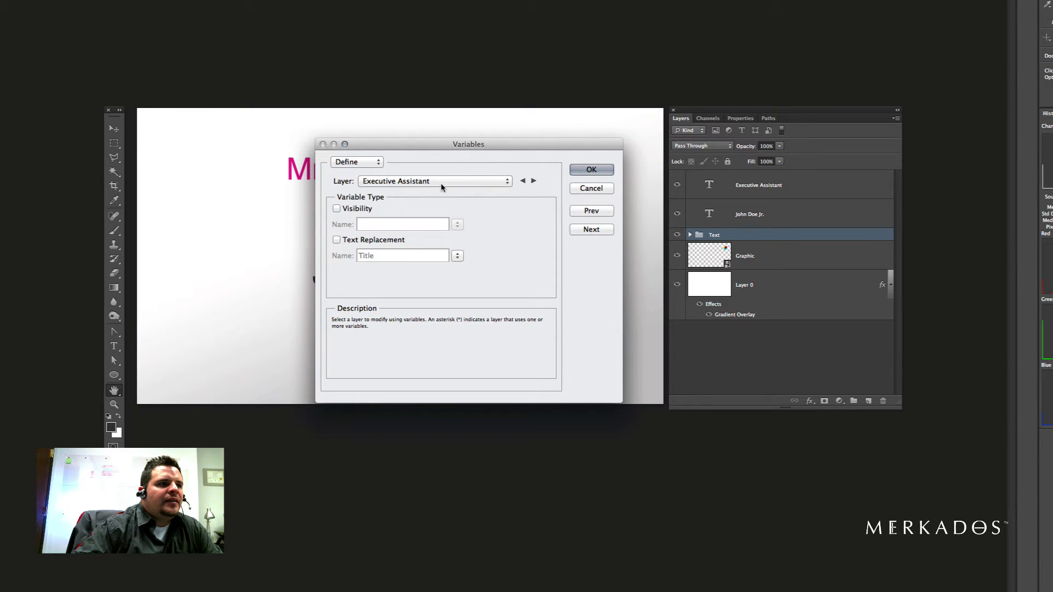
Turn off text replacement for the layer holding the employee's name
click(442, 185)
click(414, 192)
click(337, 240)
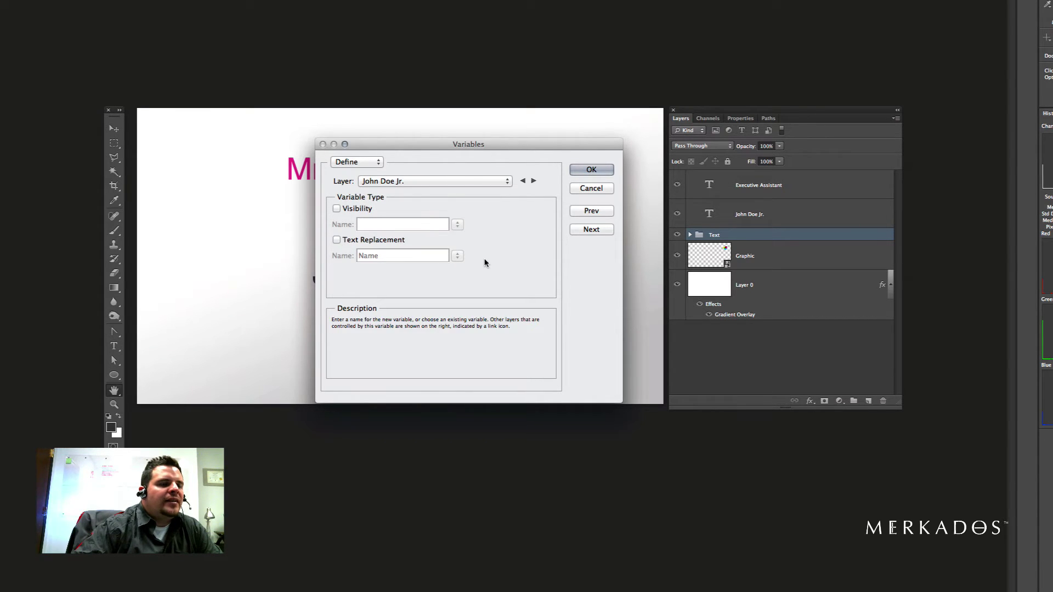
Enable text replacement on the employee name layer, using Name as the variable name
click(415, 183)
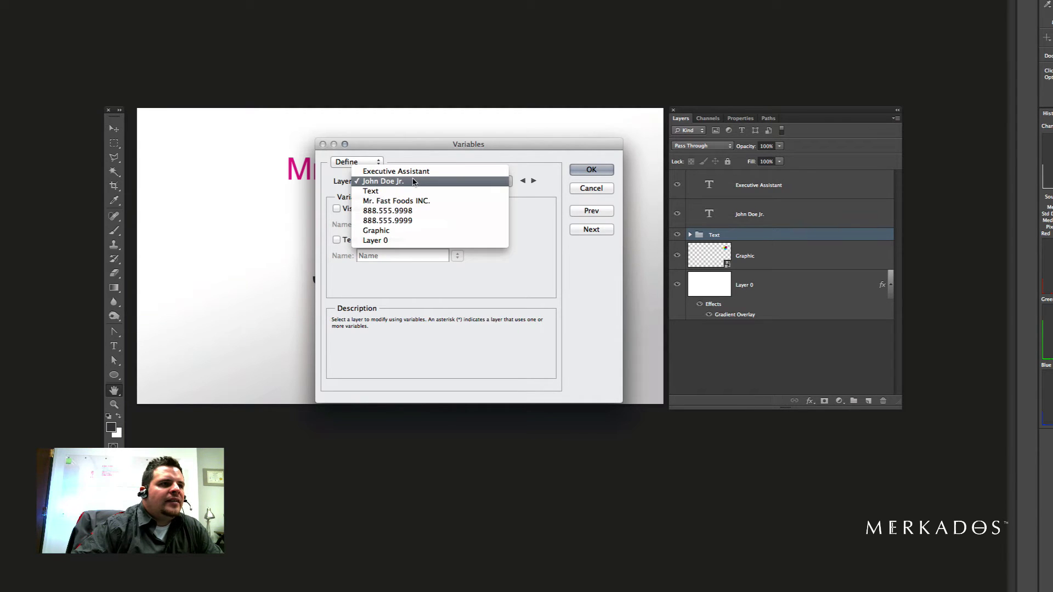
key(Escape)
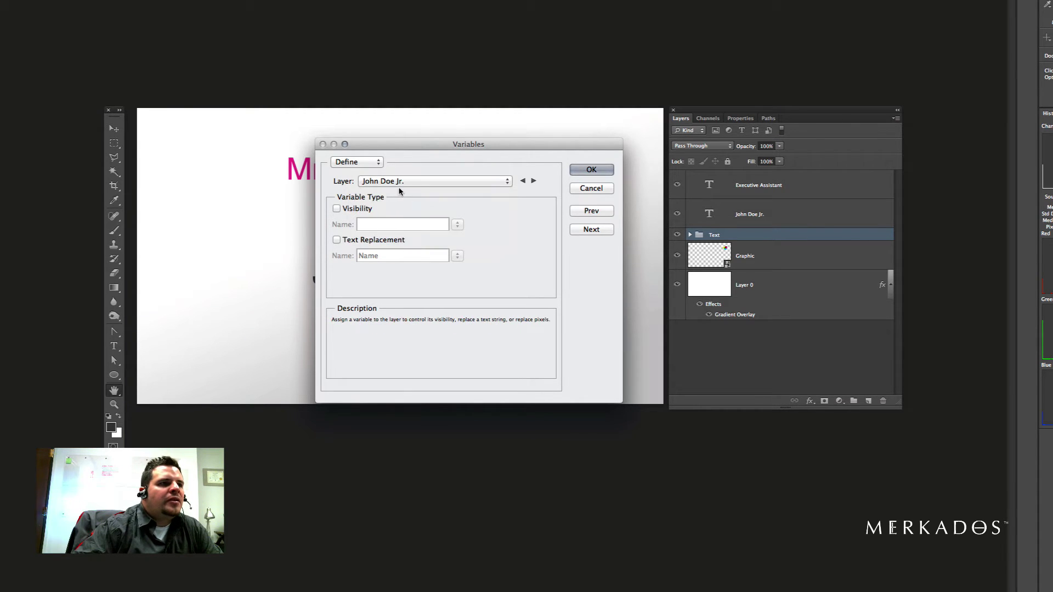
click(336, 240)
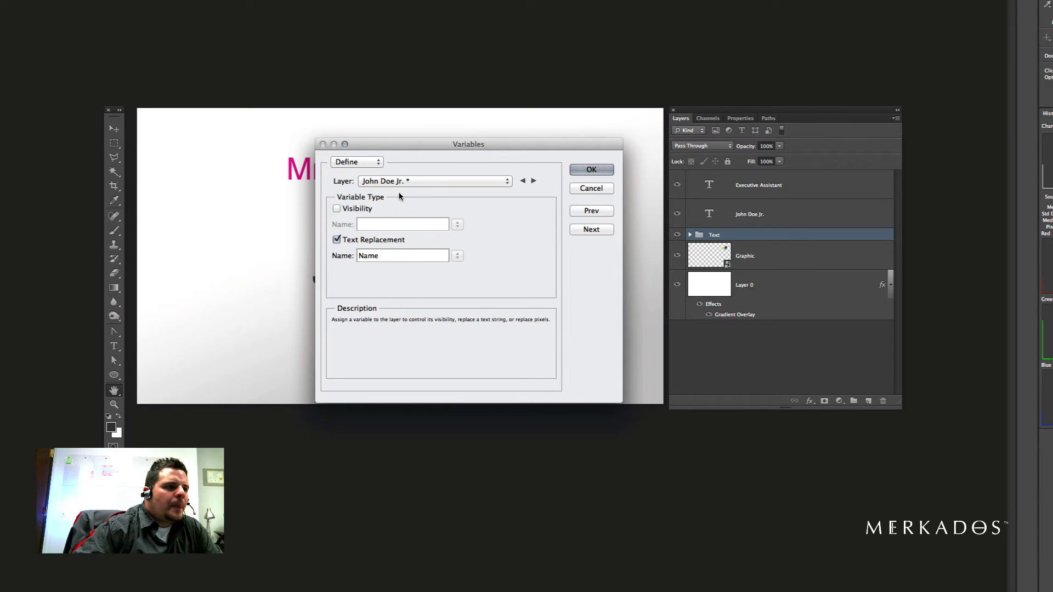
Enable text replacement on the Executive Assistant layer and name its variable Title
click(508, 182)
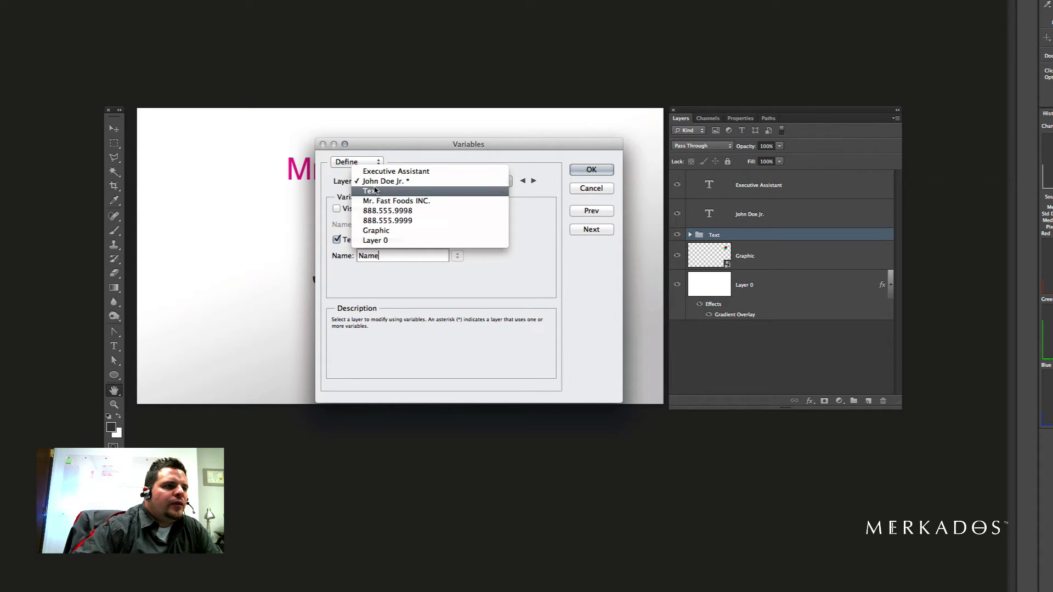
click(399, 172)
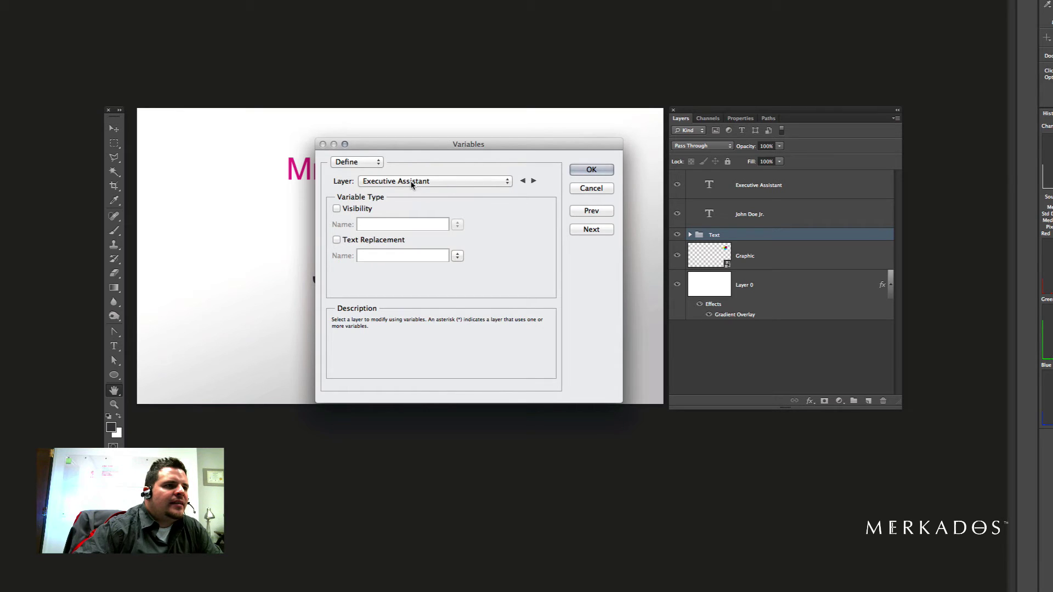
click(347, 242)
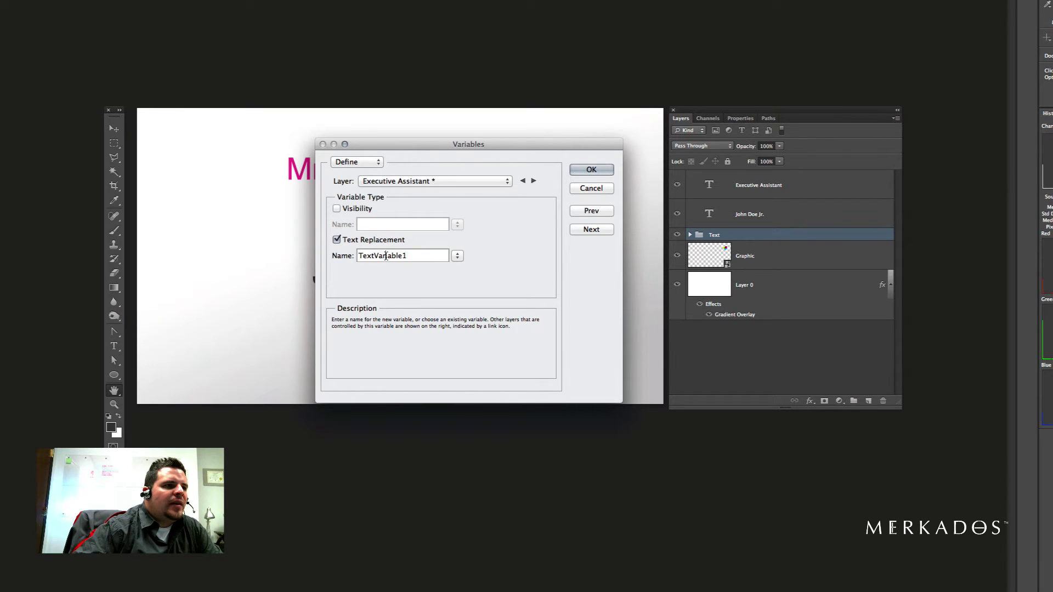
double_click(387, 256)
text(Ti)
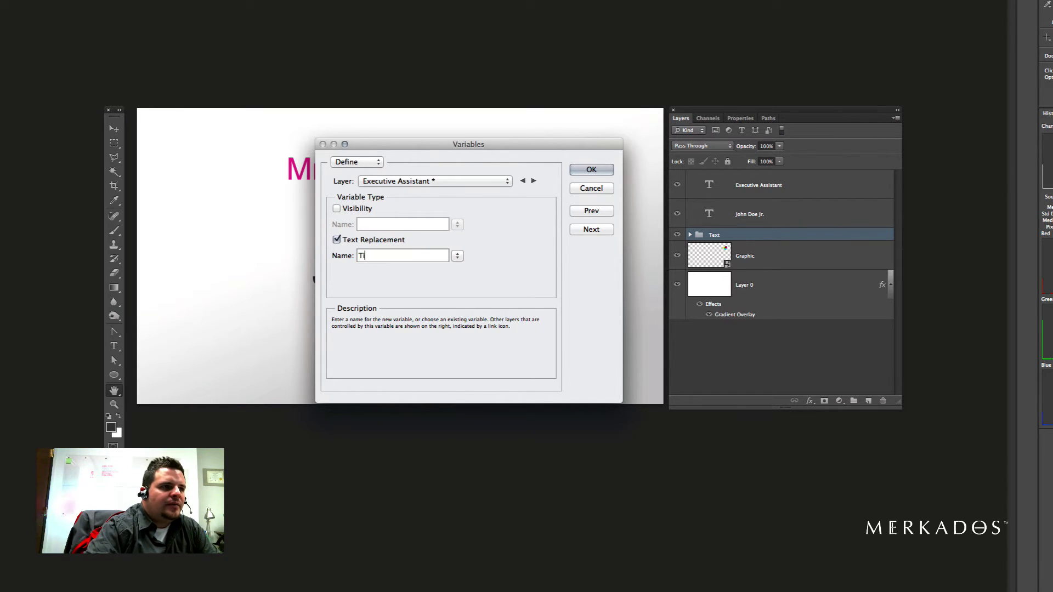
text(tle)
Review the variable names assigned to both text layers and proceed to the Data Sets page
click(402, 181)
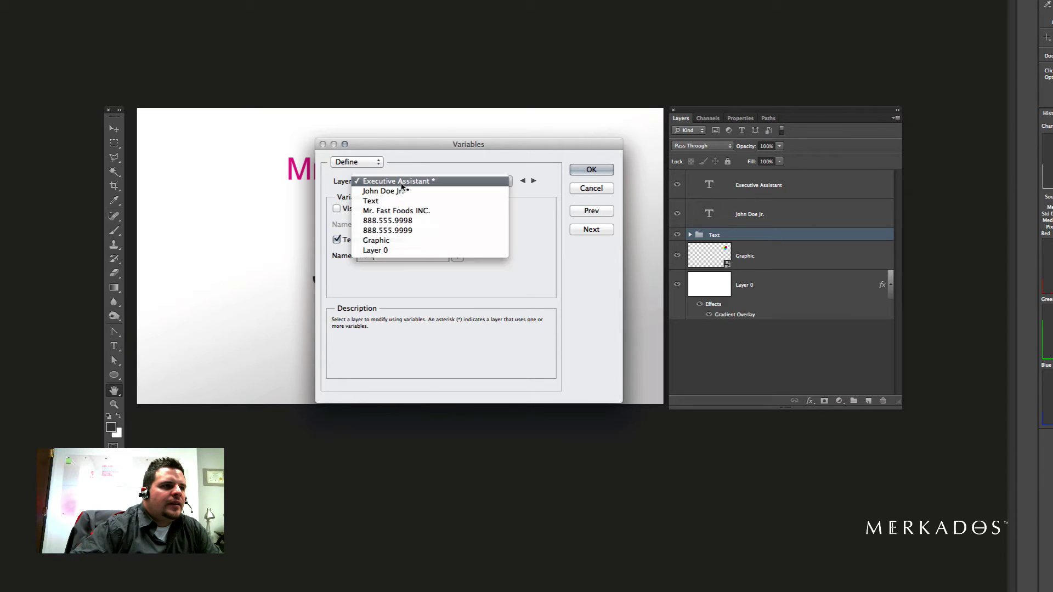
click(402, 191)
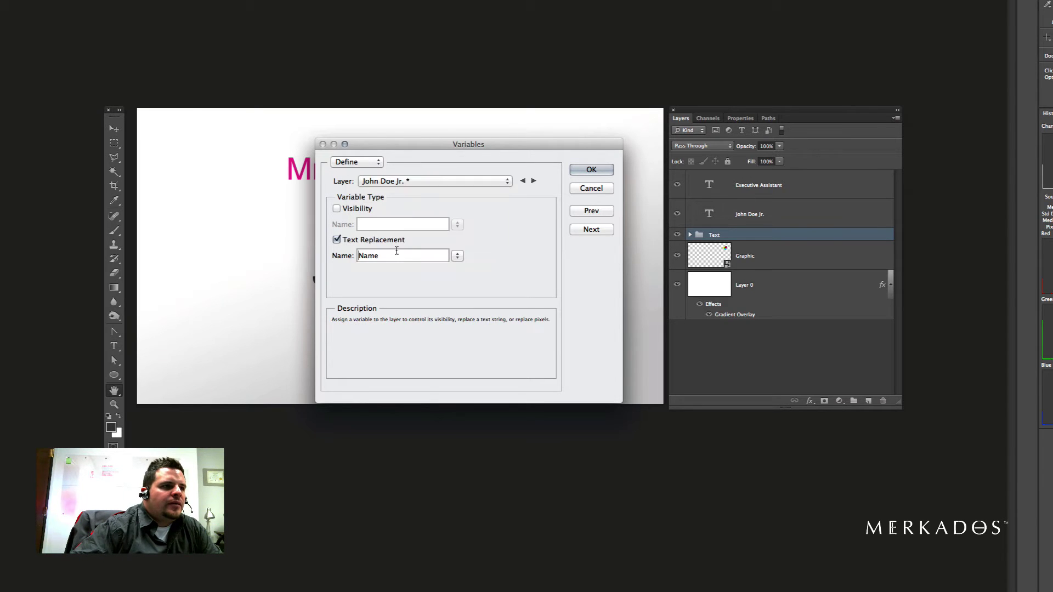
click(393, 180)
click(395, 171)
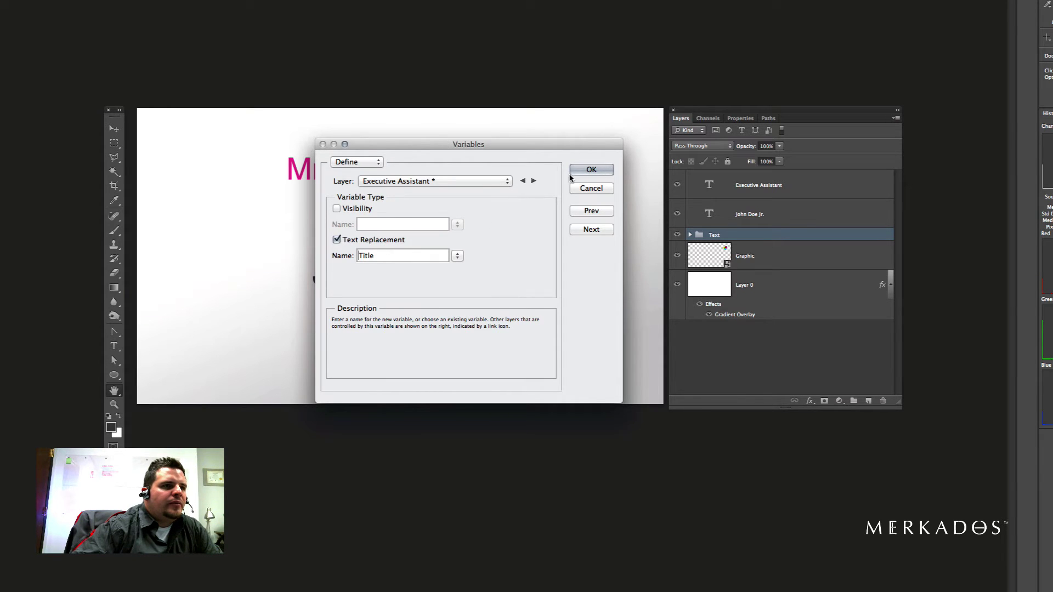
click(589, 229)
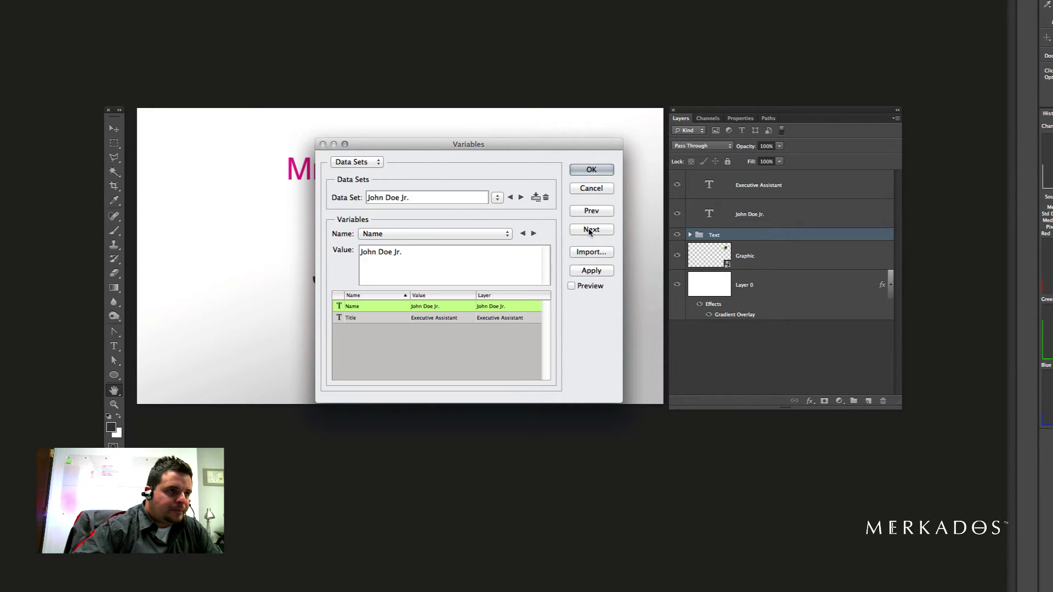
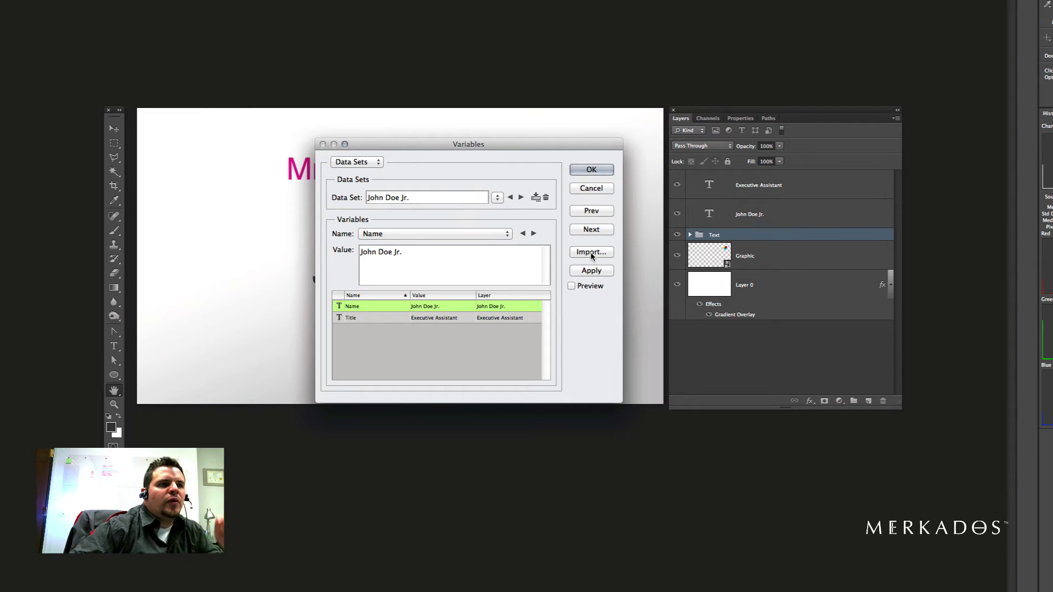
Import the data sets from abc.txt with automatic encoding, using the first column for data set names and replacing existing sets, and accept the variables
click(590, 252)
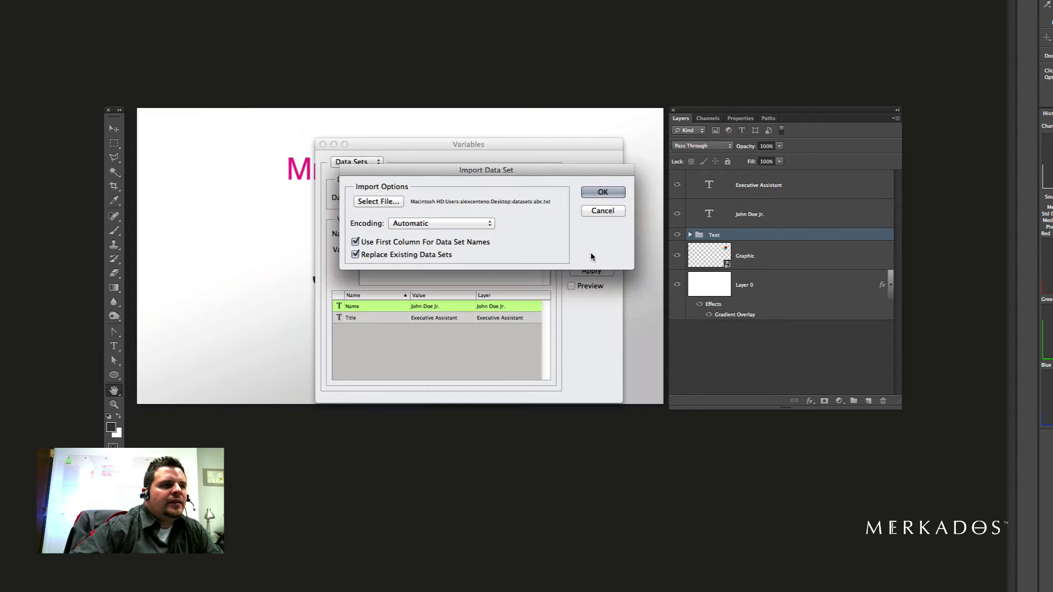
click(384, 202)
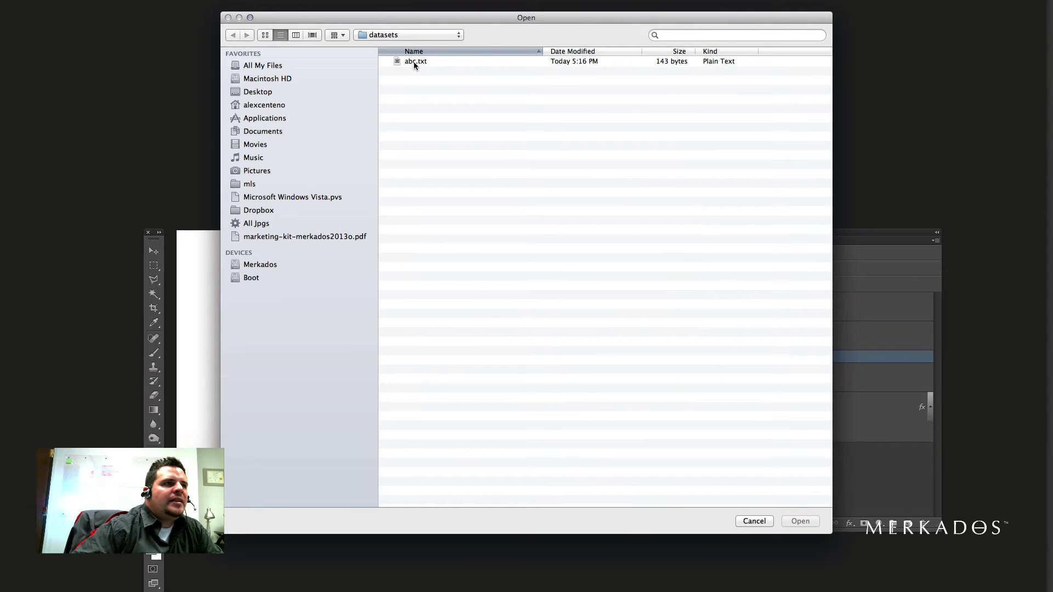
click(414, 62)
click(800, 522)
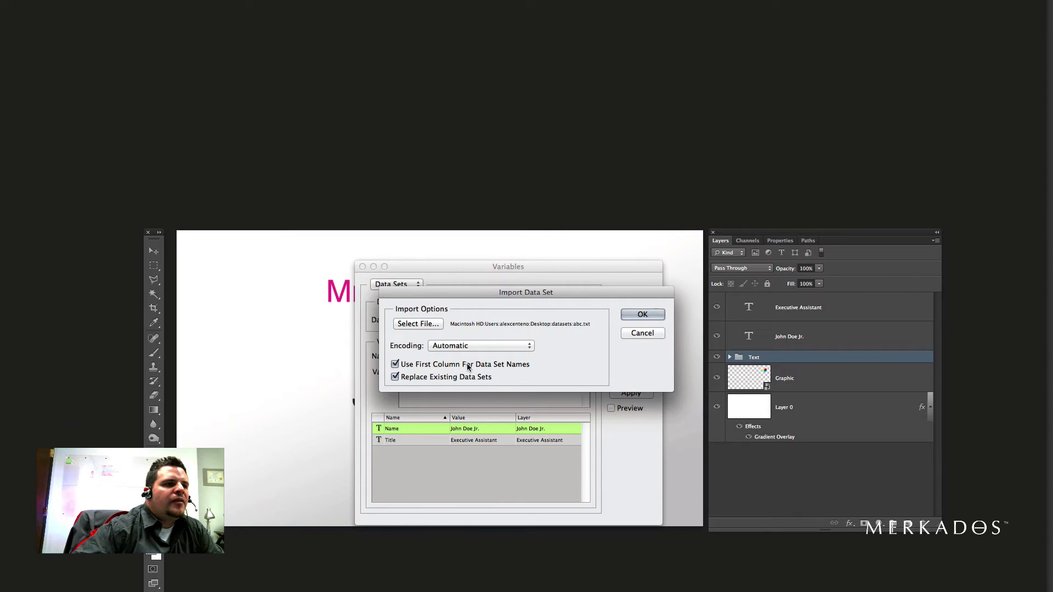
click(648, 314)
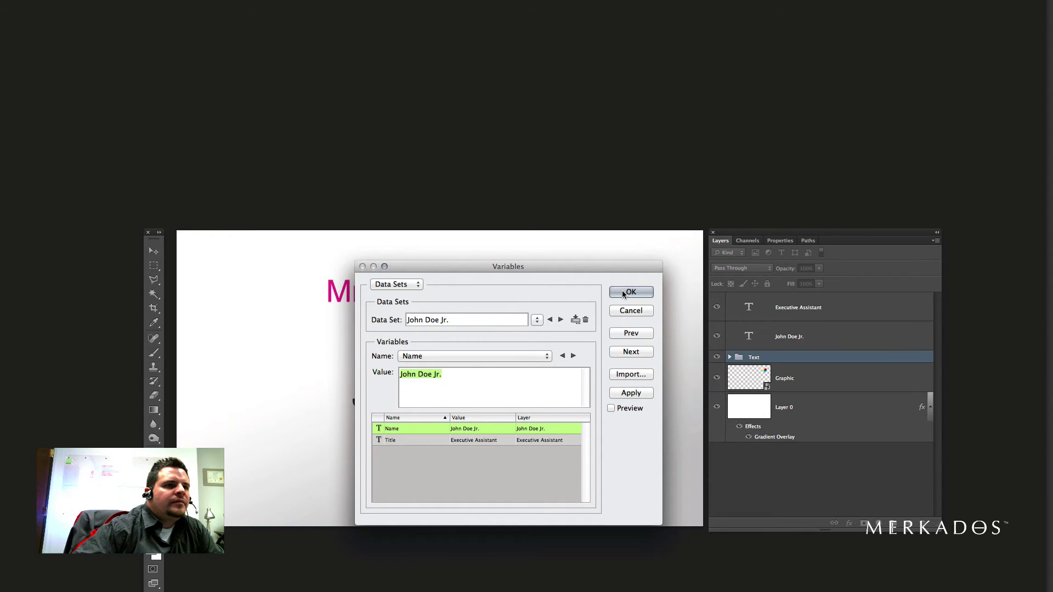
click(623, 295)
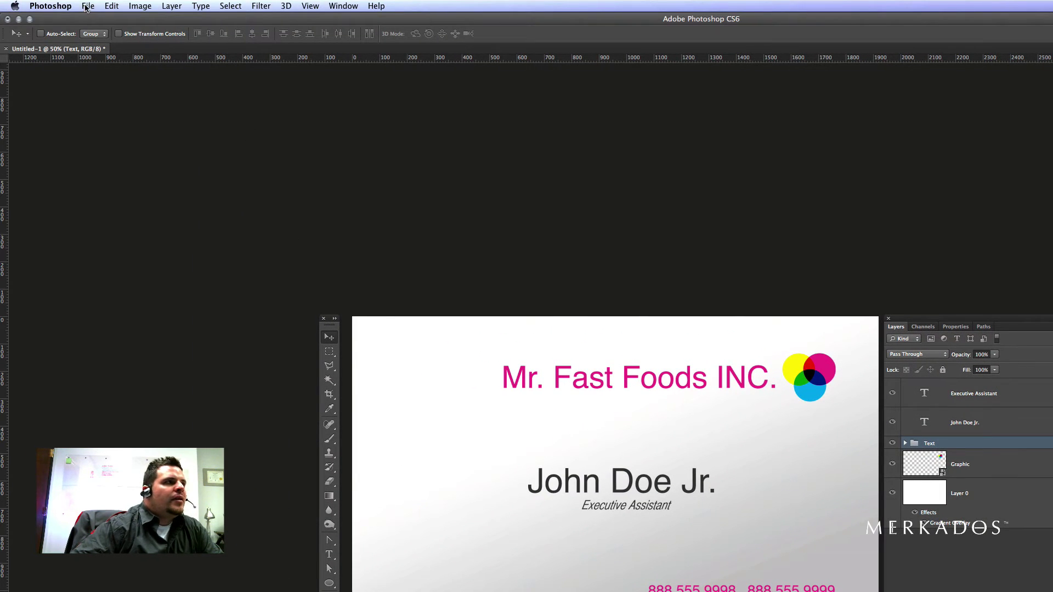
click(88, 6)
mouse_move(137, 217)
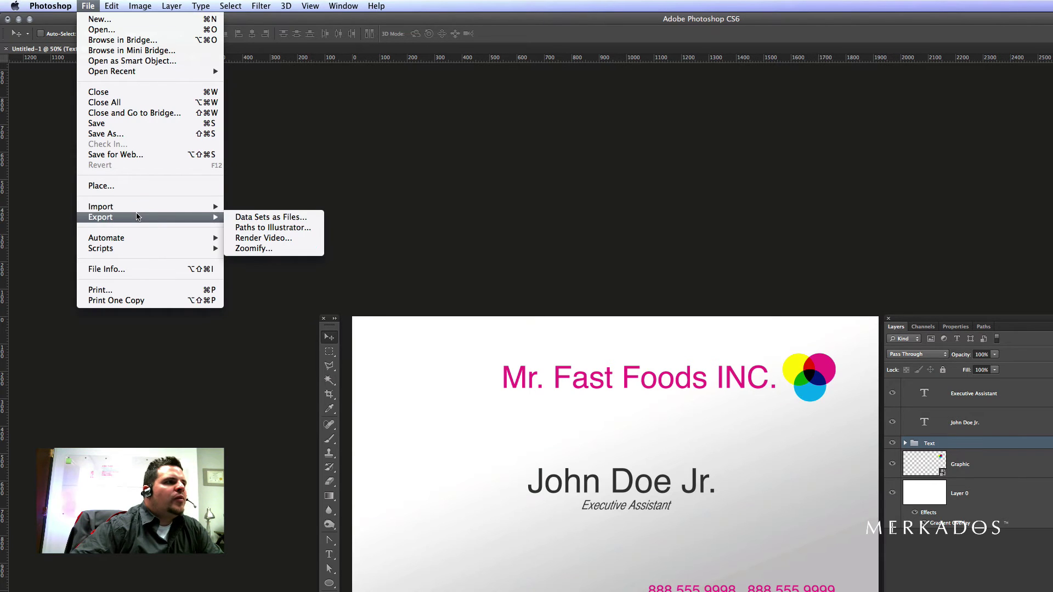
click(270, 218)
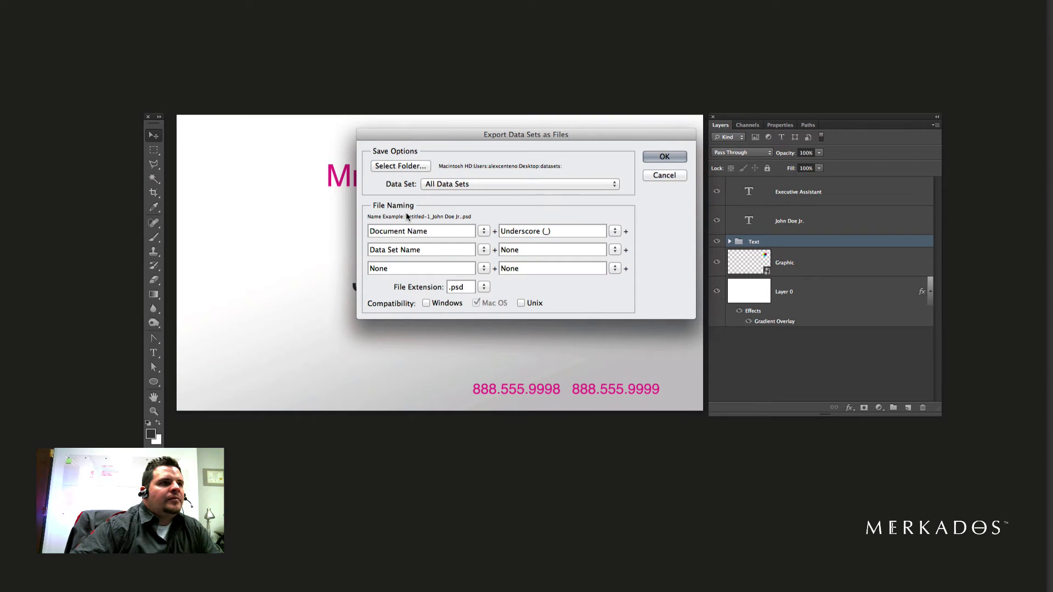
click(661, 175)
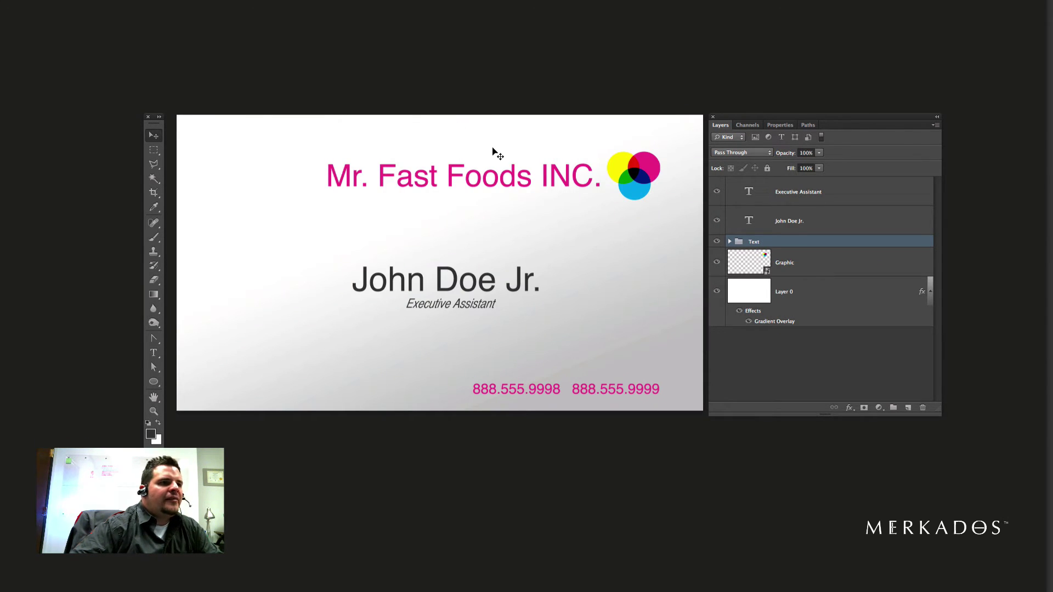
Save the business card in the datasets folder as bc-example.psd in Photoshop format with Maximize Compatibility enabled
key(super+s)
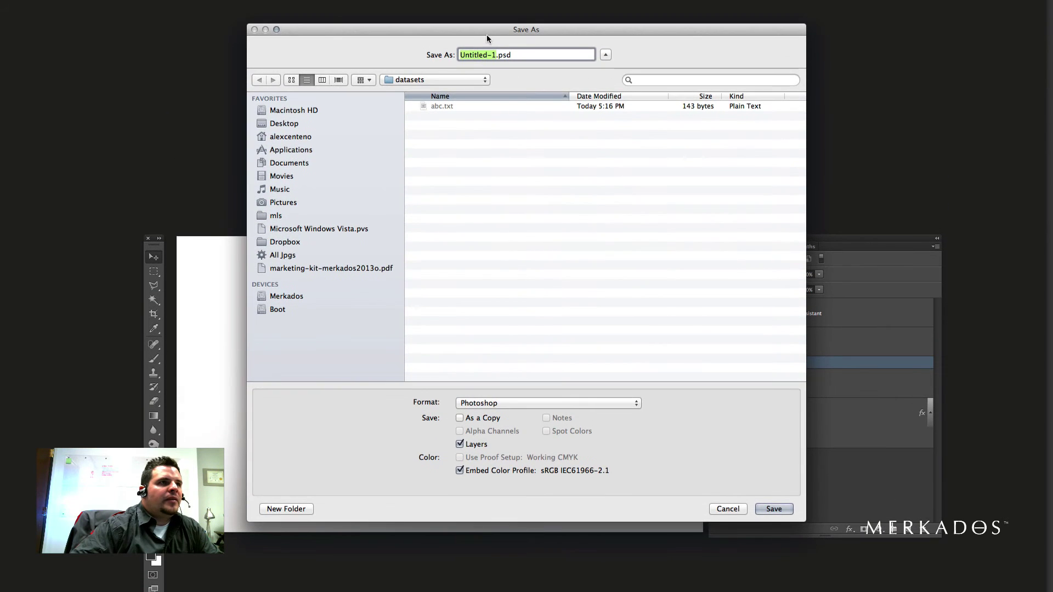
click(495, 54)
key(super+shift+Left)
text(dataset-)
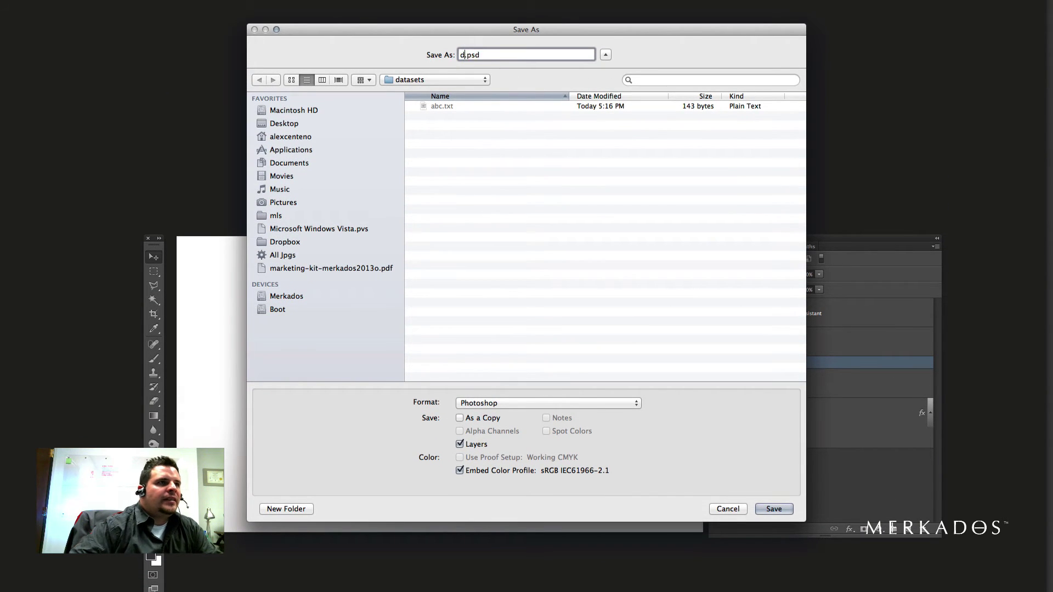
text(example)
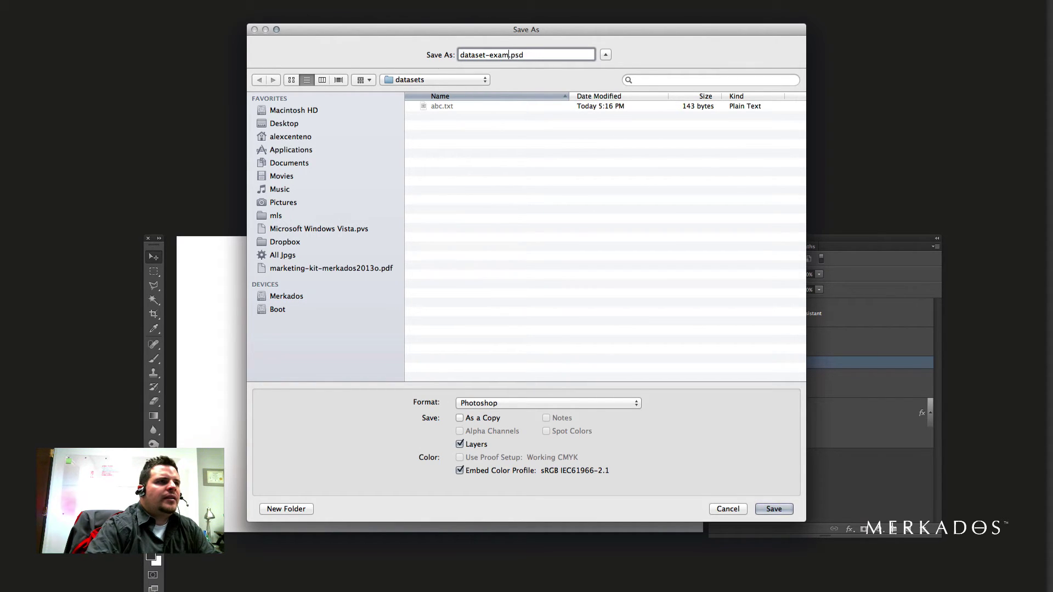
key(BackSpace)
key(BackSpace)
key(BackSpace)
key(BackSpace)
key(BackSpace)
key(BackSpace)
key(BackSpace)
key(BackSpace)
key(BackSpace)
key(BackSpace)
key(BackSpace)
key(BackSpace)
text(bc)
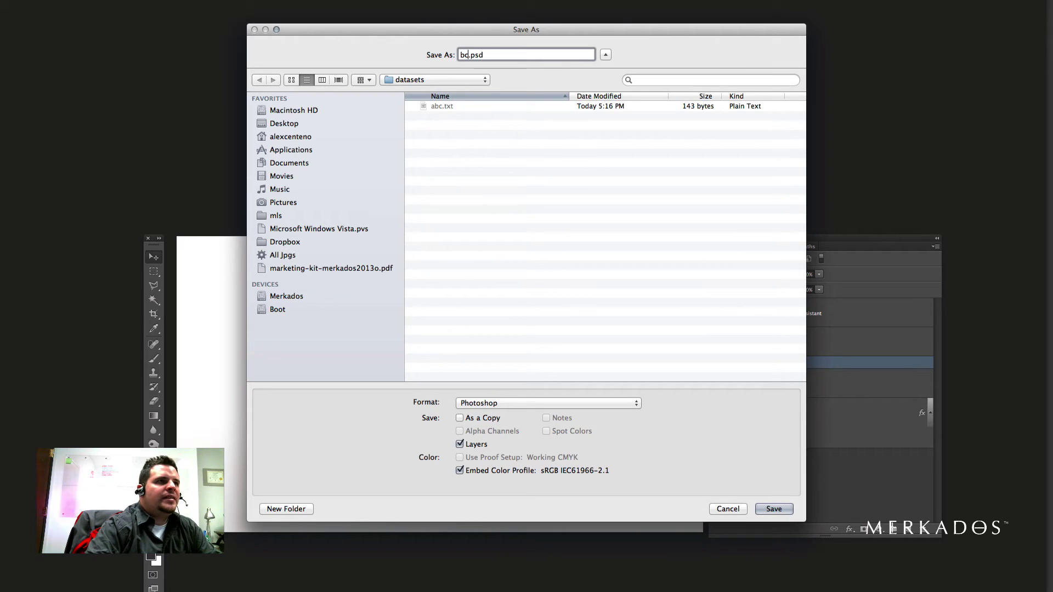
text(-exmapl)
key(BackSpace)
key(BackSpace)
key(BackSpace)
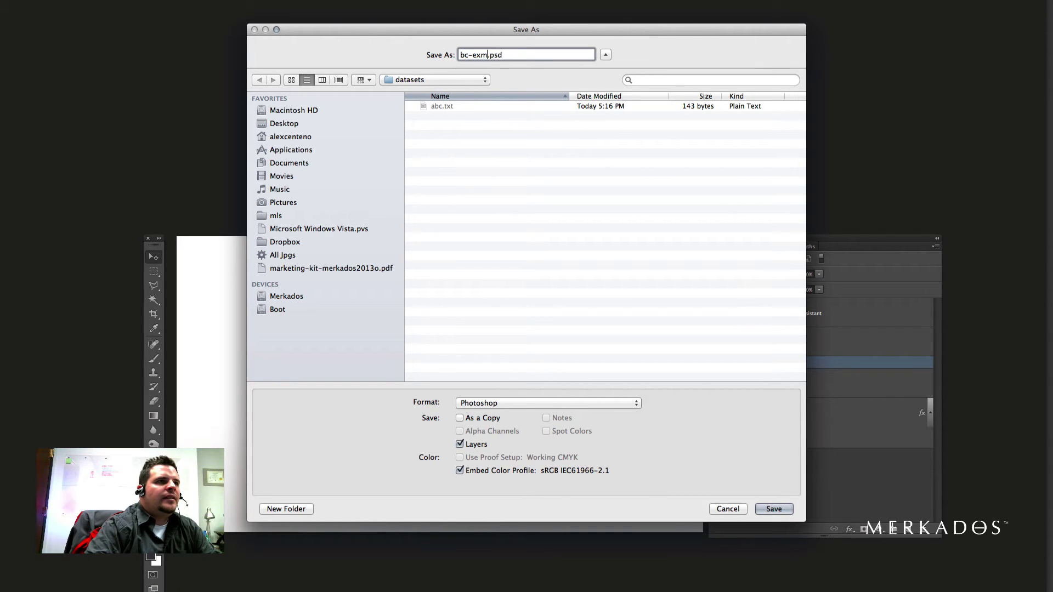
key(BackSpace)
text(ample)
key(Return)
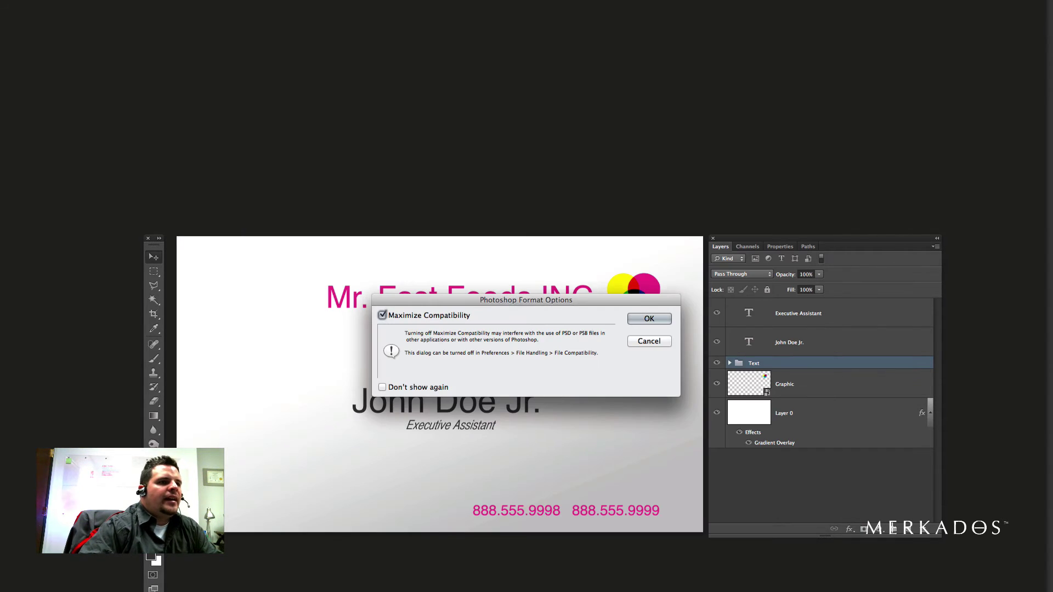
click(650, 318)
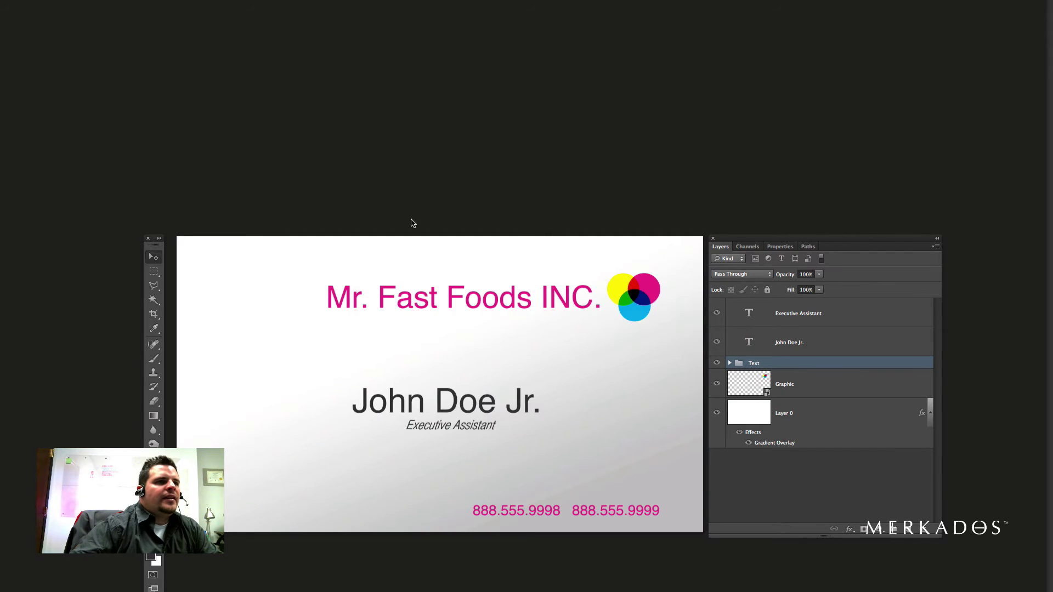
Export all data sets as .psd files to the datasets folder, named by document name, underscore and data set name
click(88, 7)
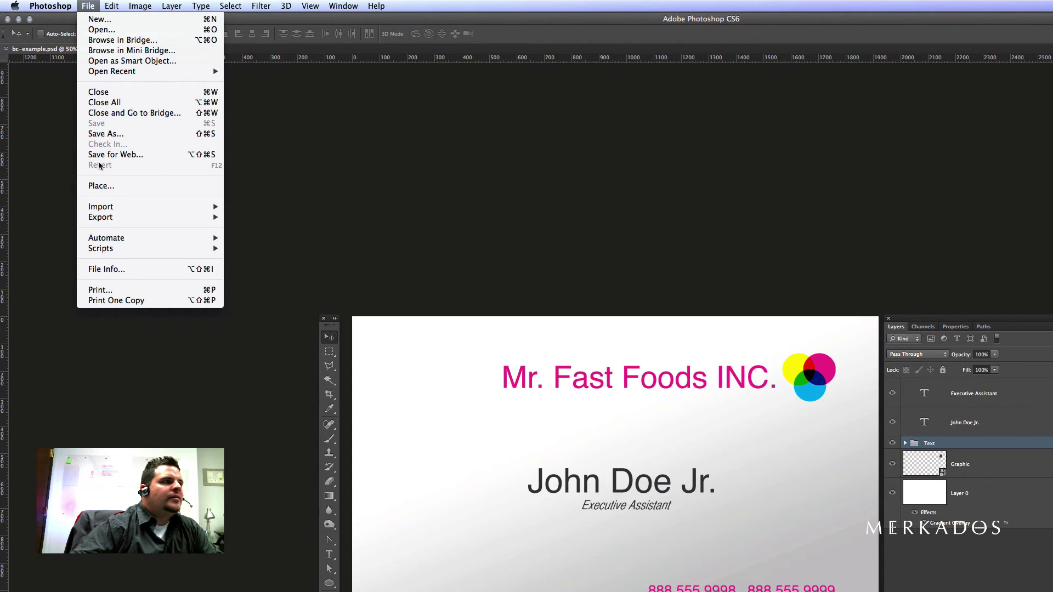
mouse_move(104, 217)
click(268, 220)
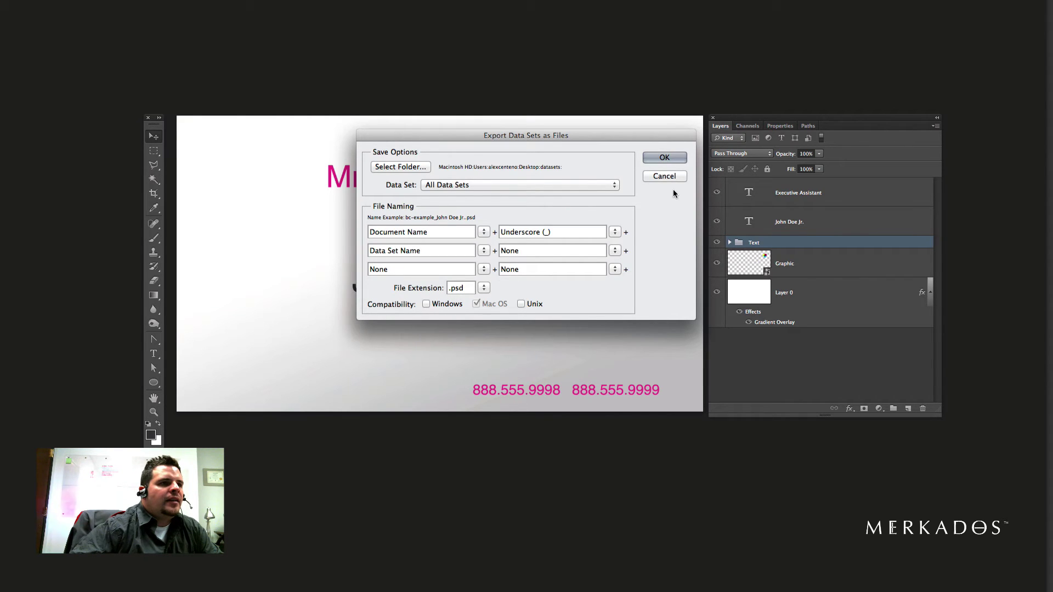
click(663, 158)
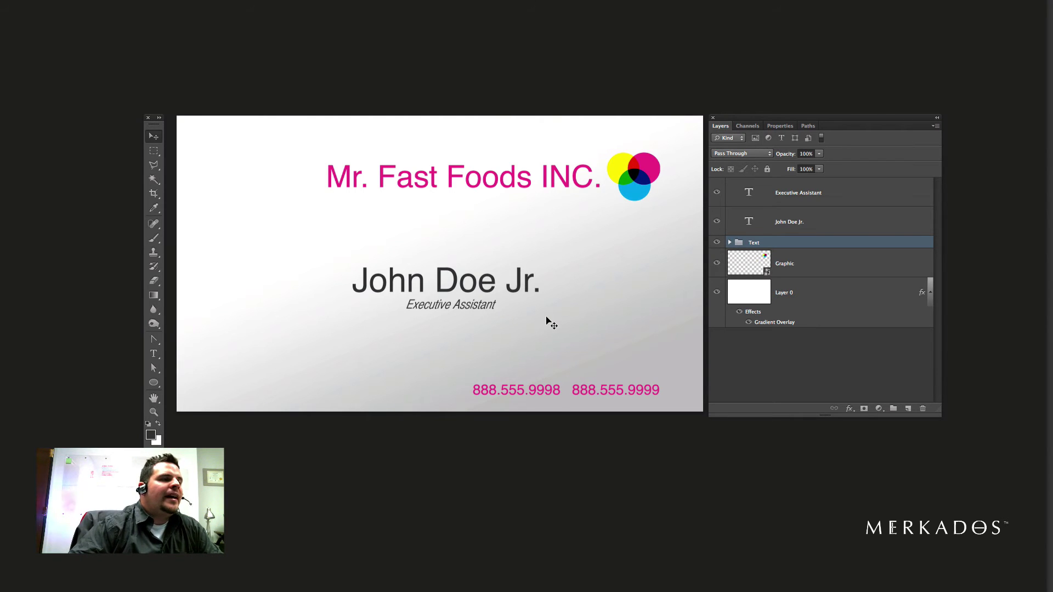
Switch to Finder and open the exported Burger Associate card from the datasets folder to check its name and title at full-card view
key(super+Tab)
key(super+Tab)
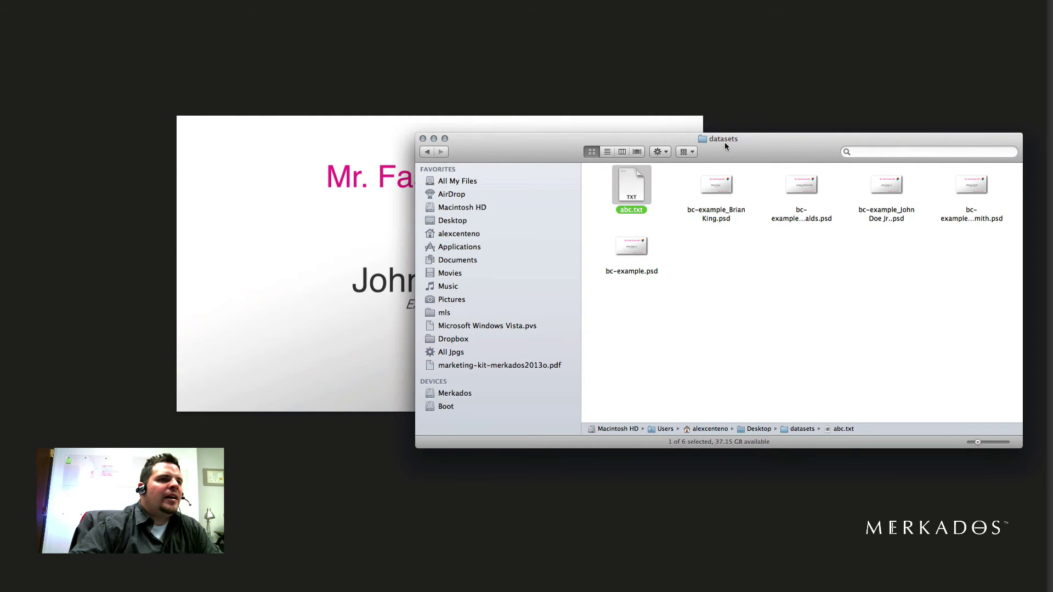
drag(791, 144, 502, 71)
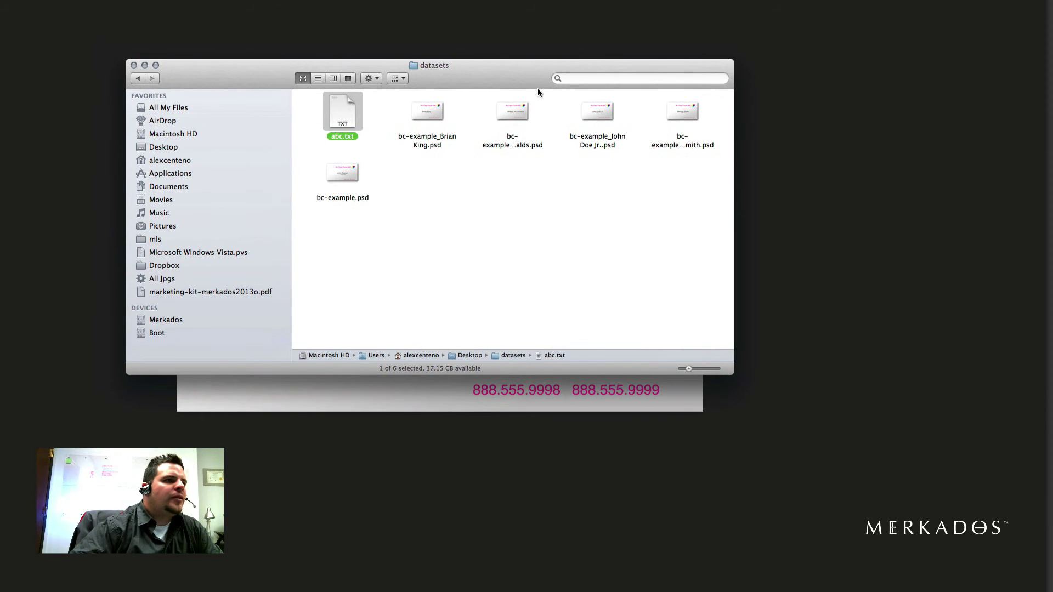
click(425, 113)
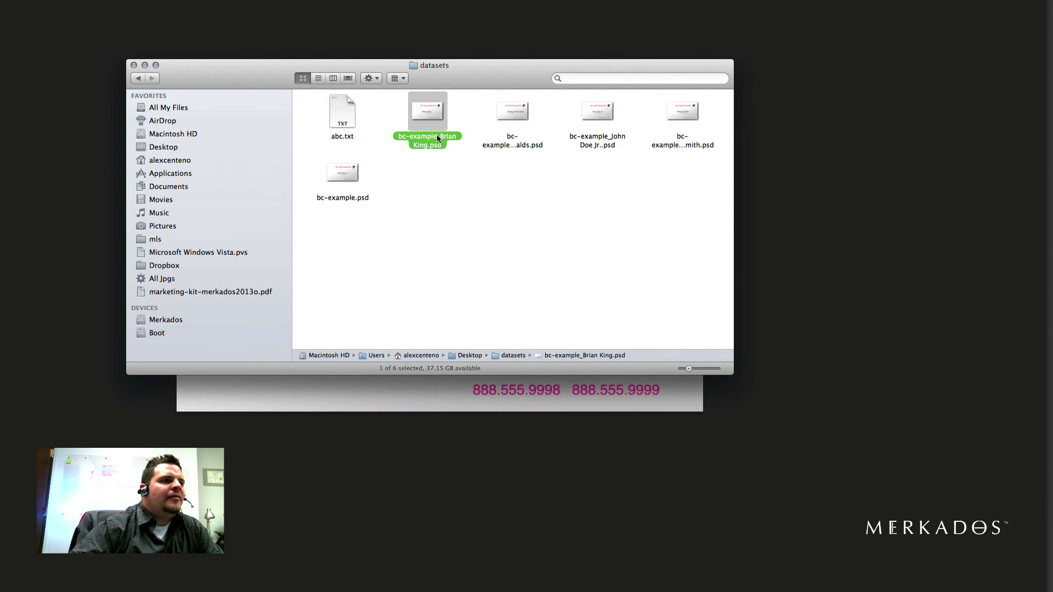
double_click(437, 136)
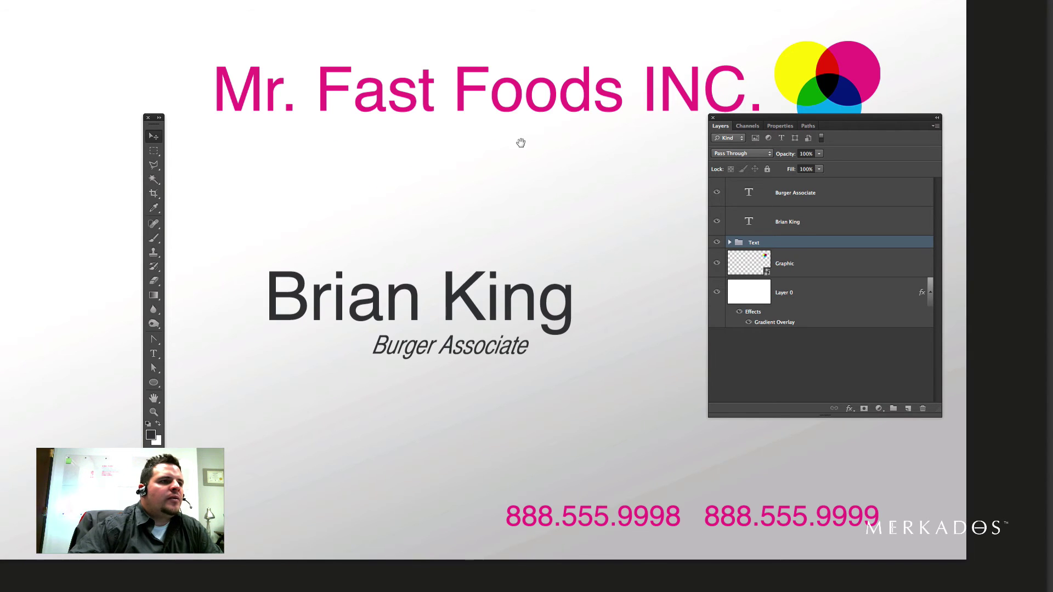
alt+click(496, 164)
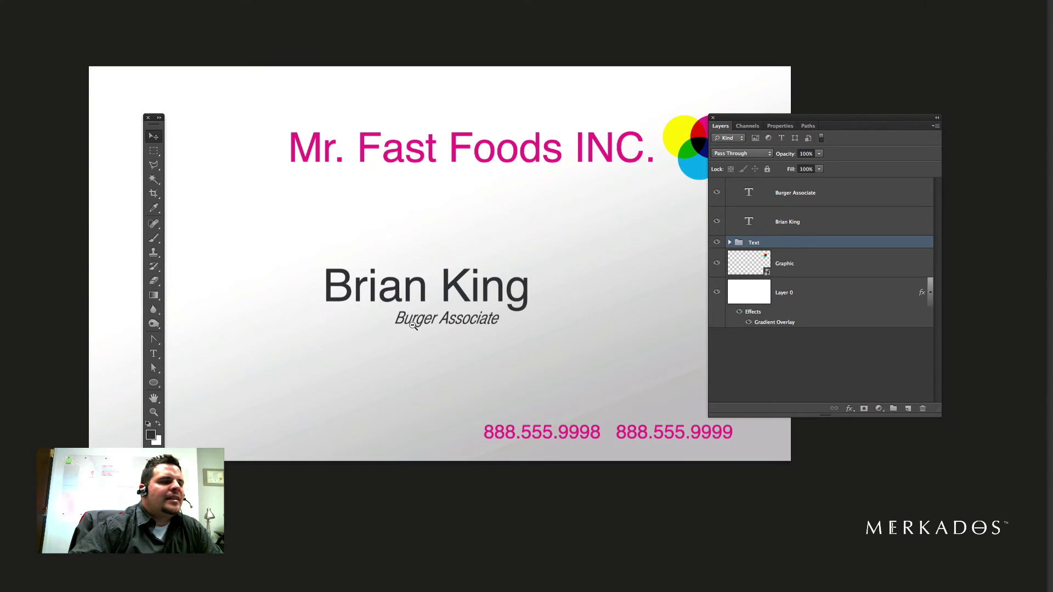
alt+click(438, 289)
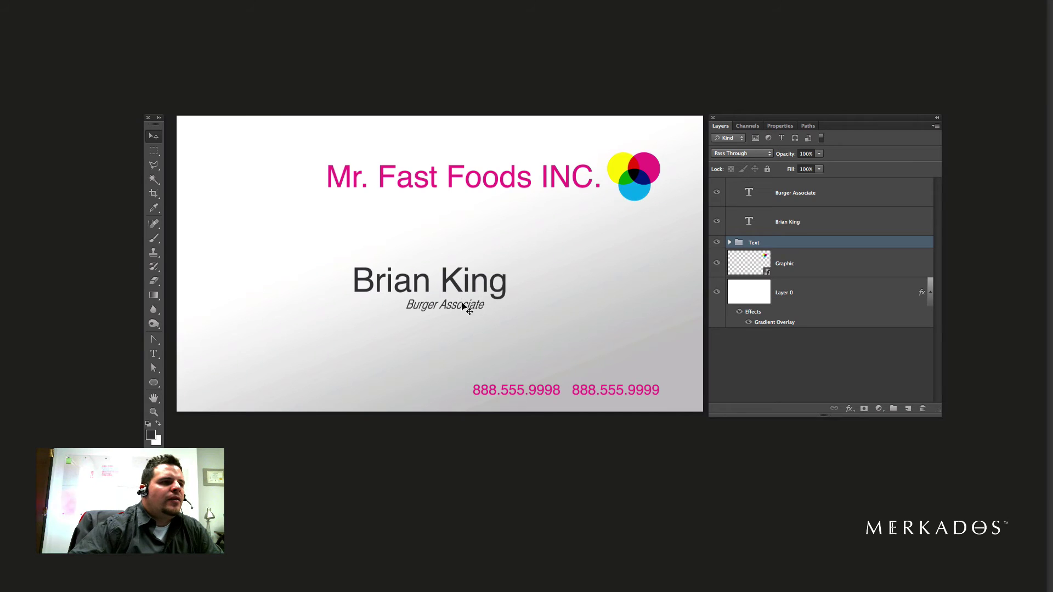